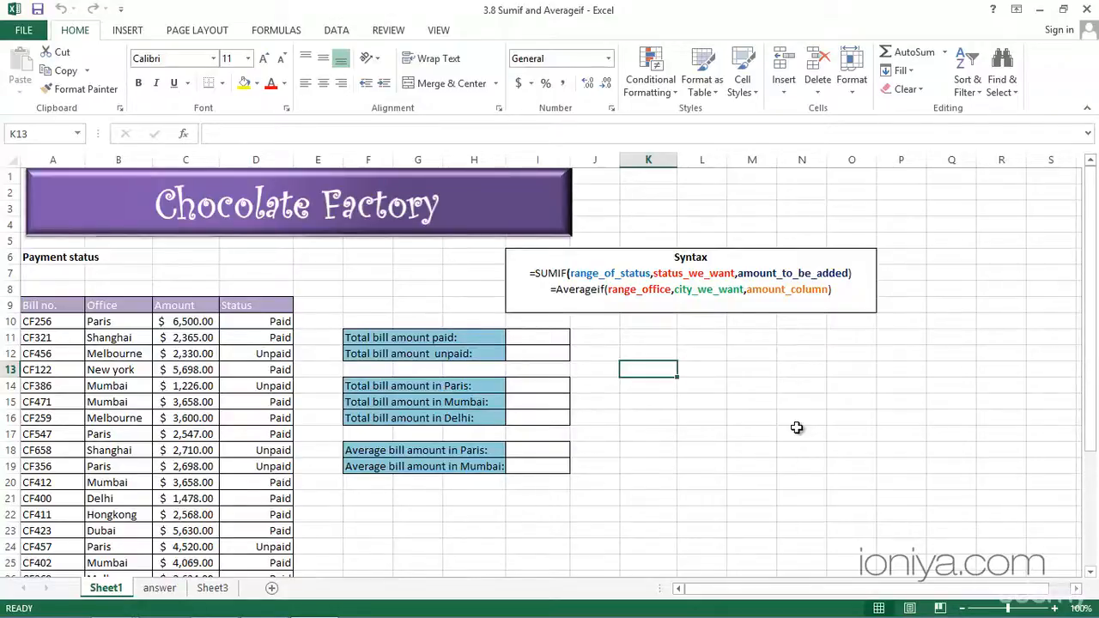
- Start a SUMIF formula in I11 for the total bill amount paid, with the Status cells D10:D35 as the range
left_click(545, 341)
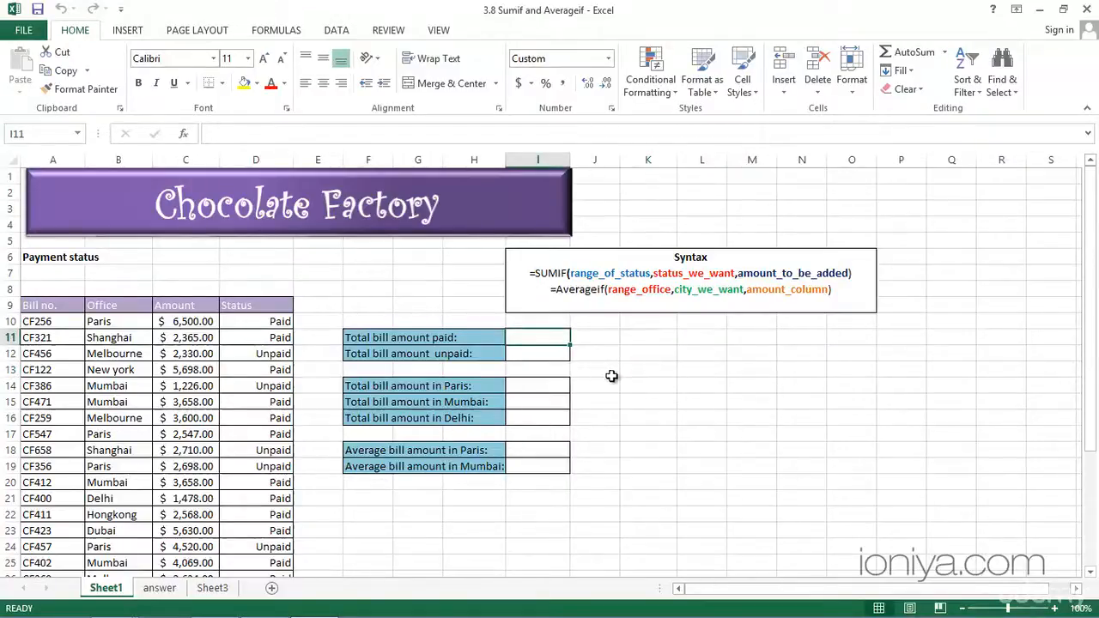
type("=")
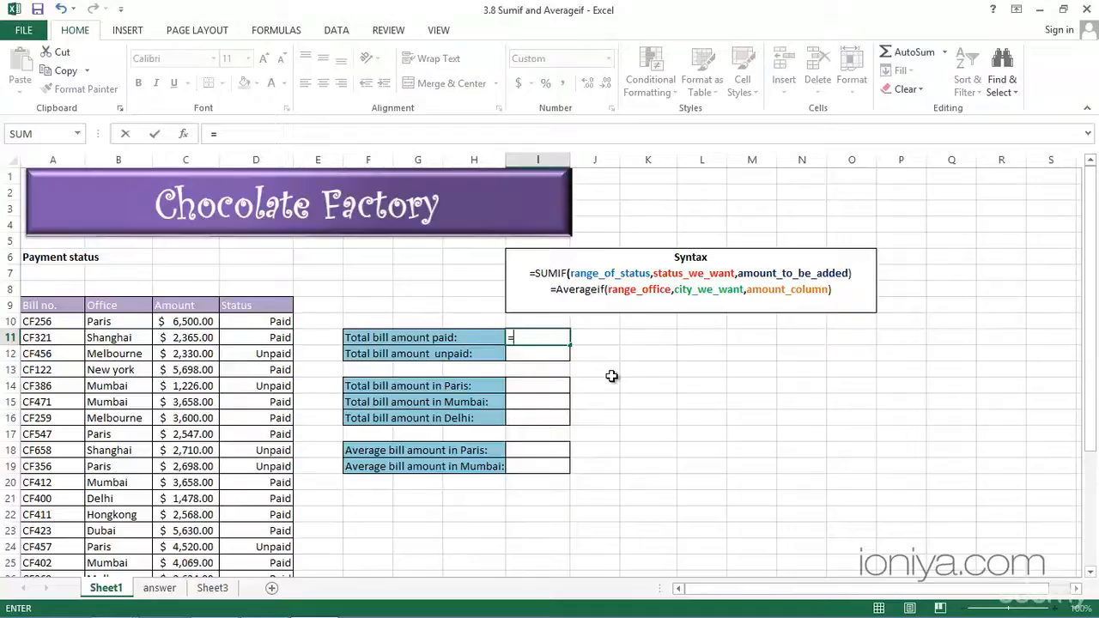
type("su")
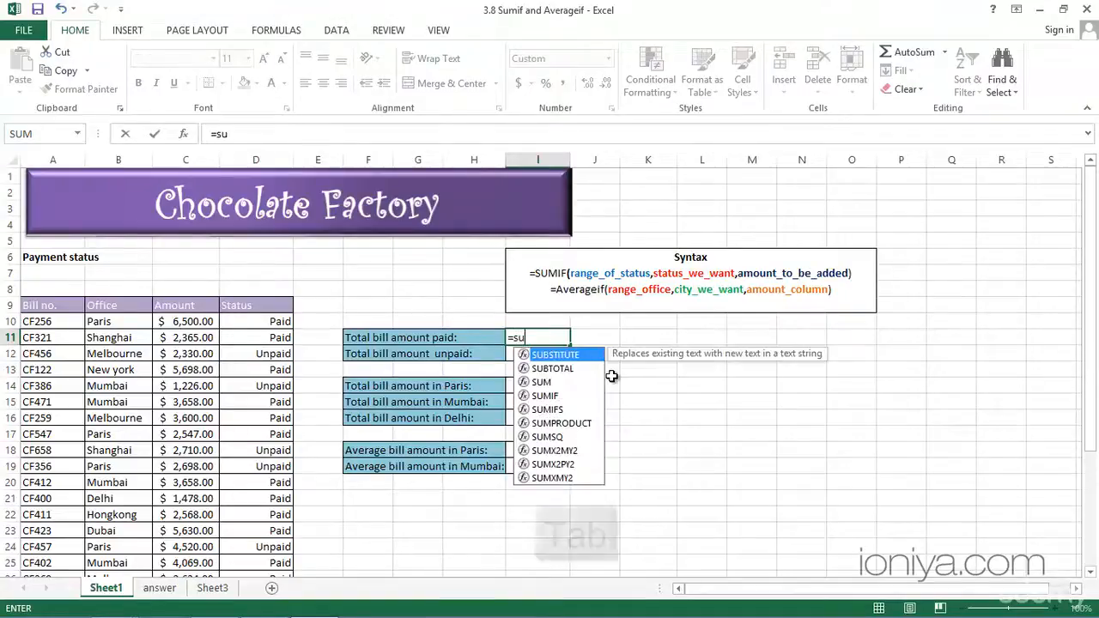
type("mif")
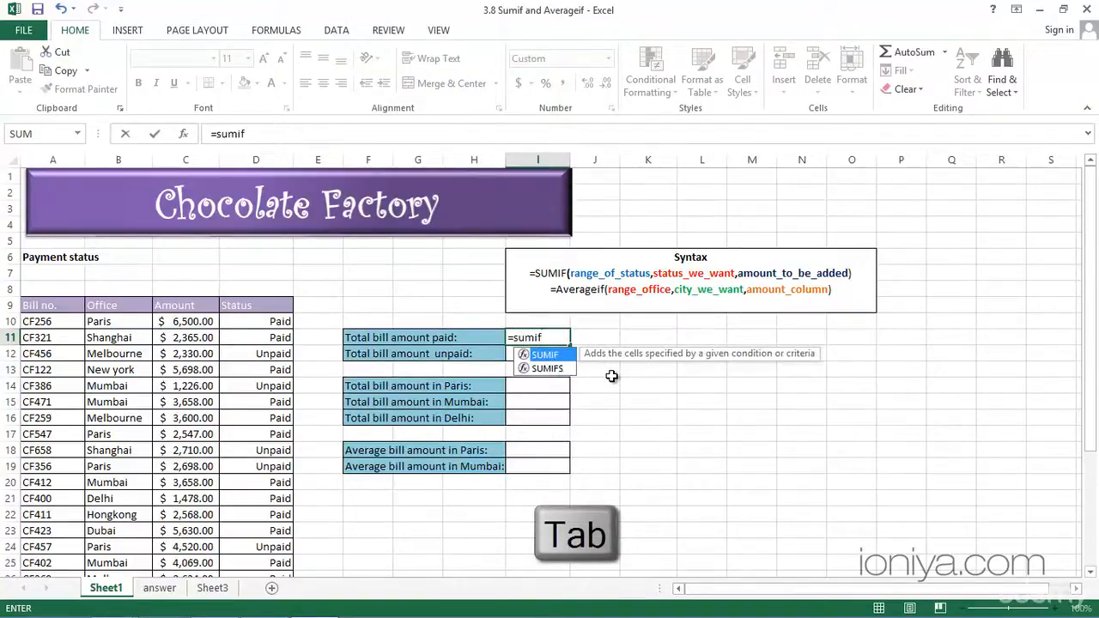
key("Tab")
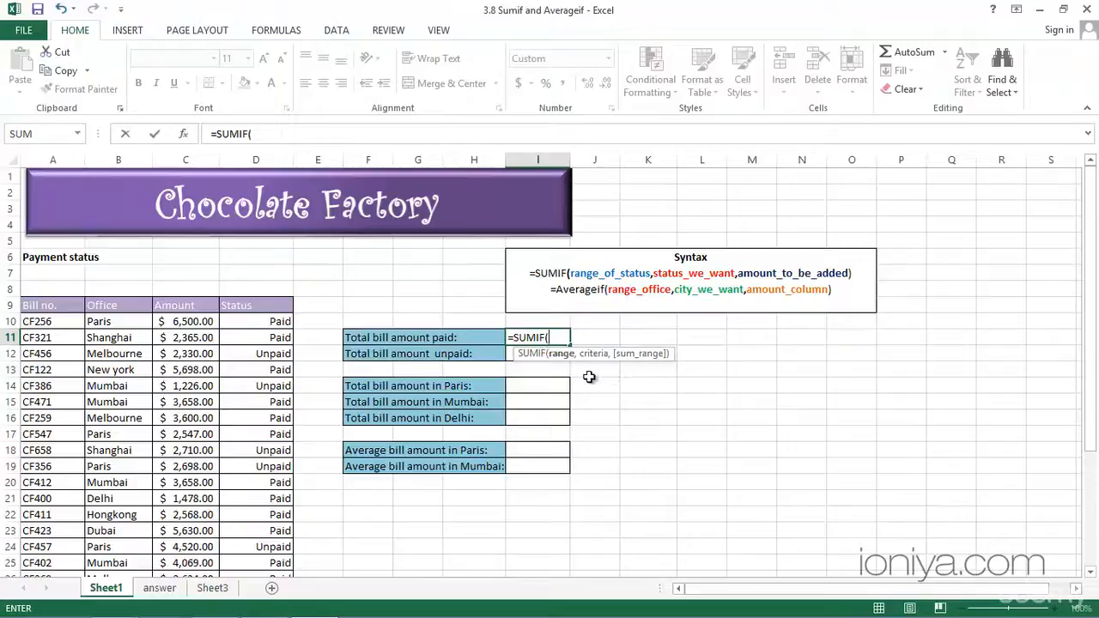
left_click(282, 322)
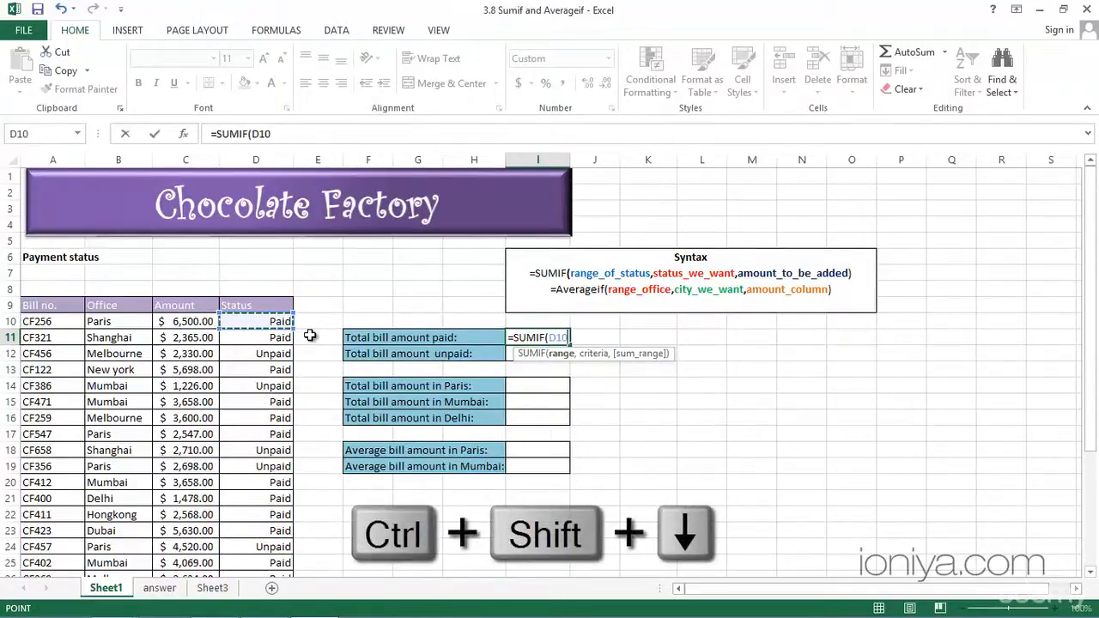
key("ctrl+shift+Down")
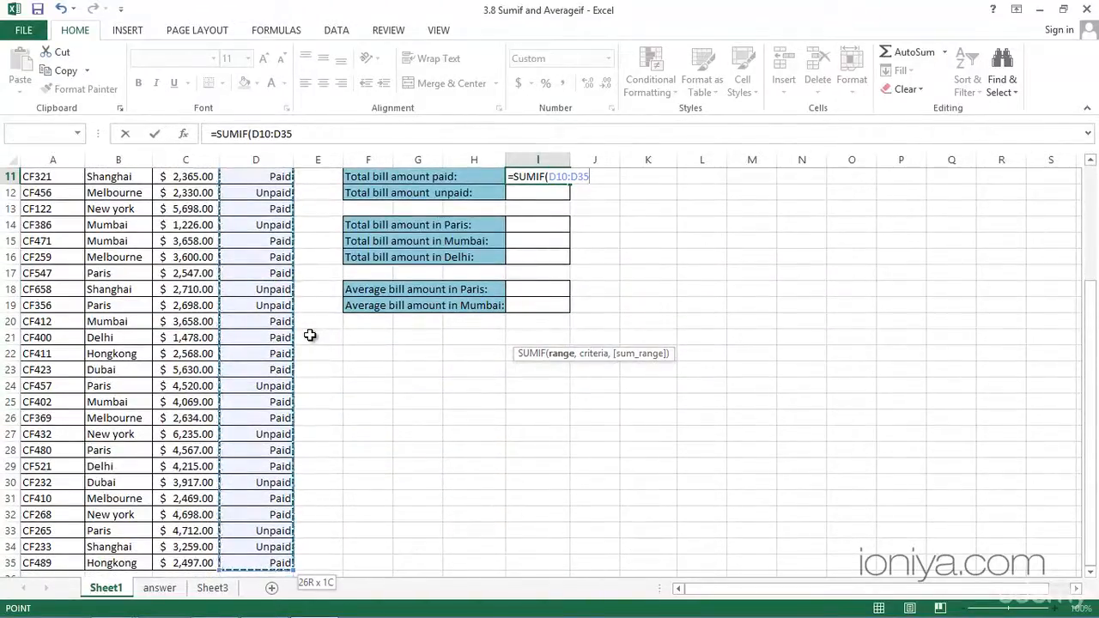
type(",")
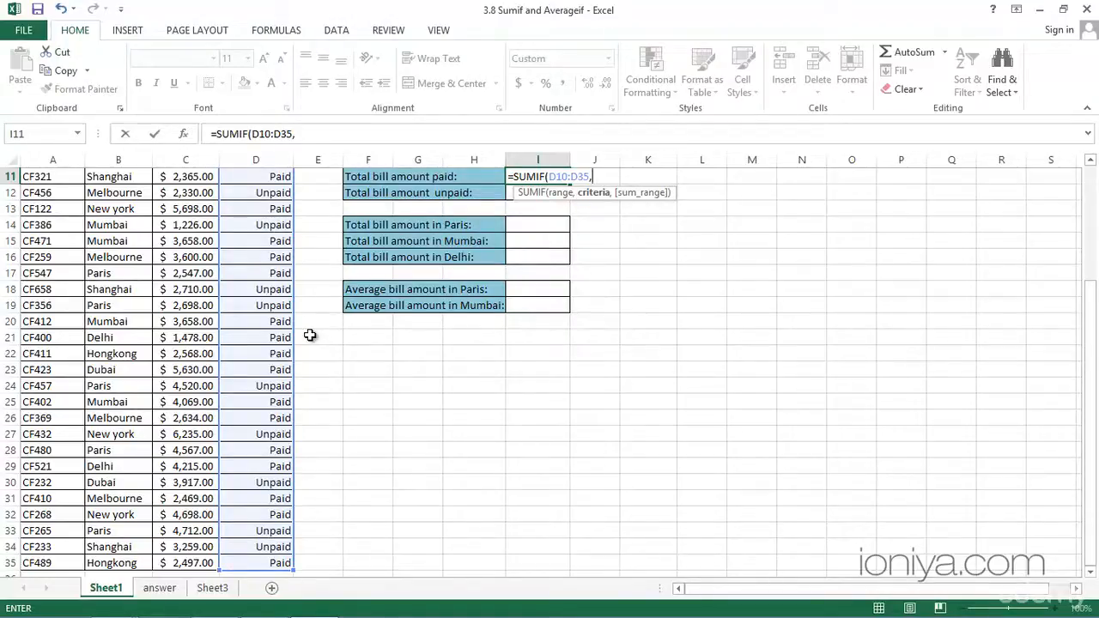
- Complete the I11 formula with the criterion "Paid" and the Amount cells C10:C35 as the sum range
scroll(421, 319, "up", 2)
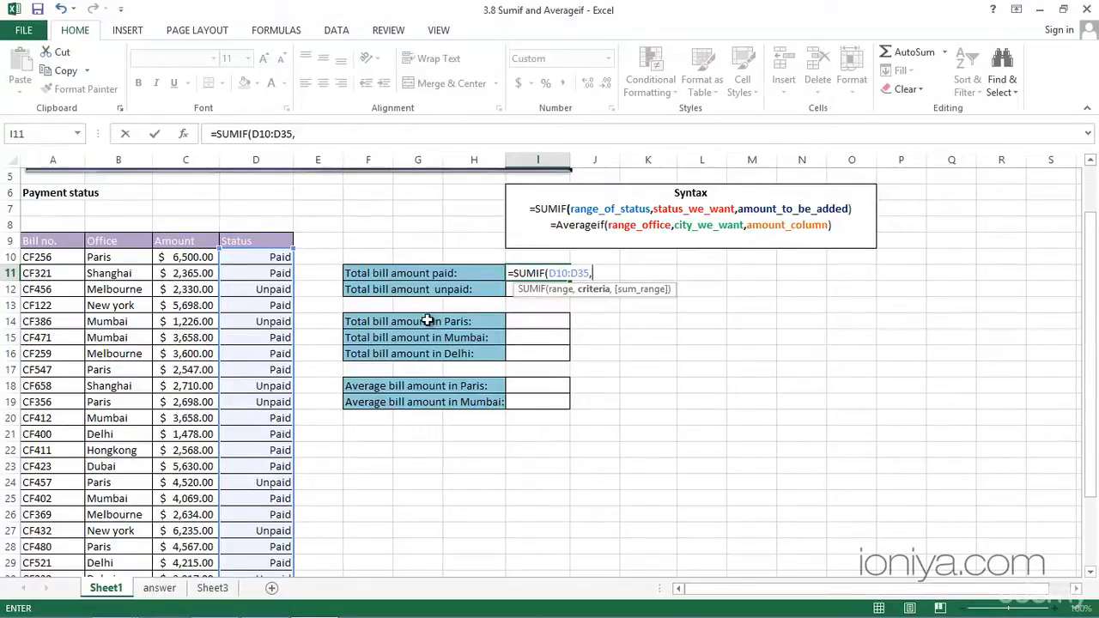
type("\"Paid\"")
type(",")
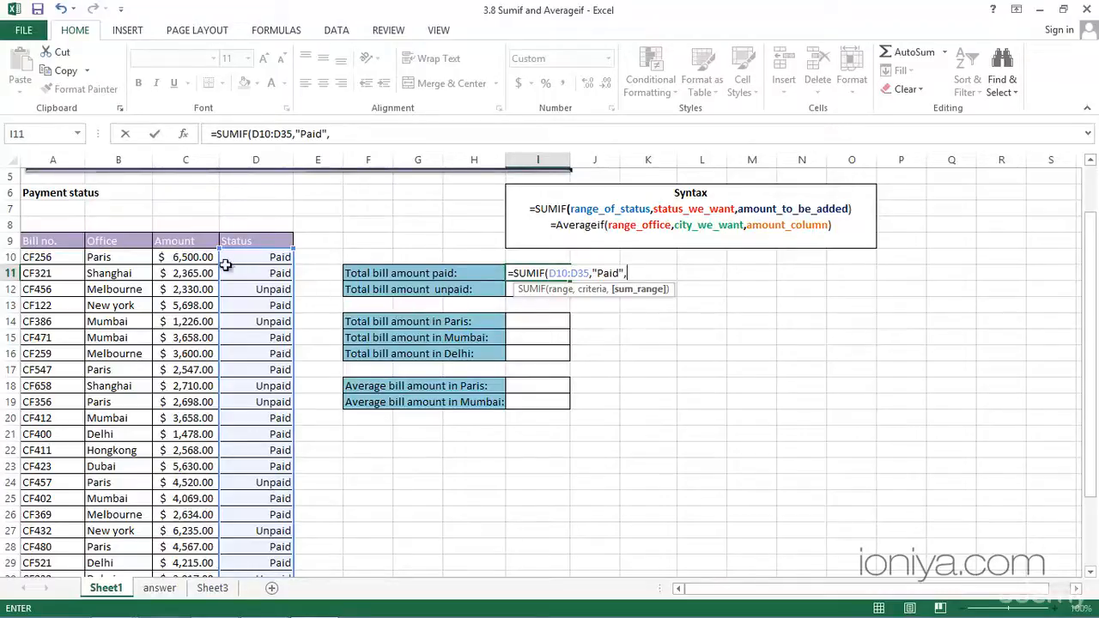
left_click(197, 257)
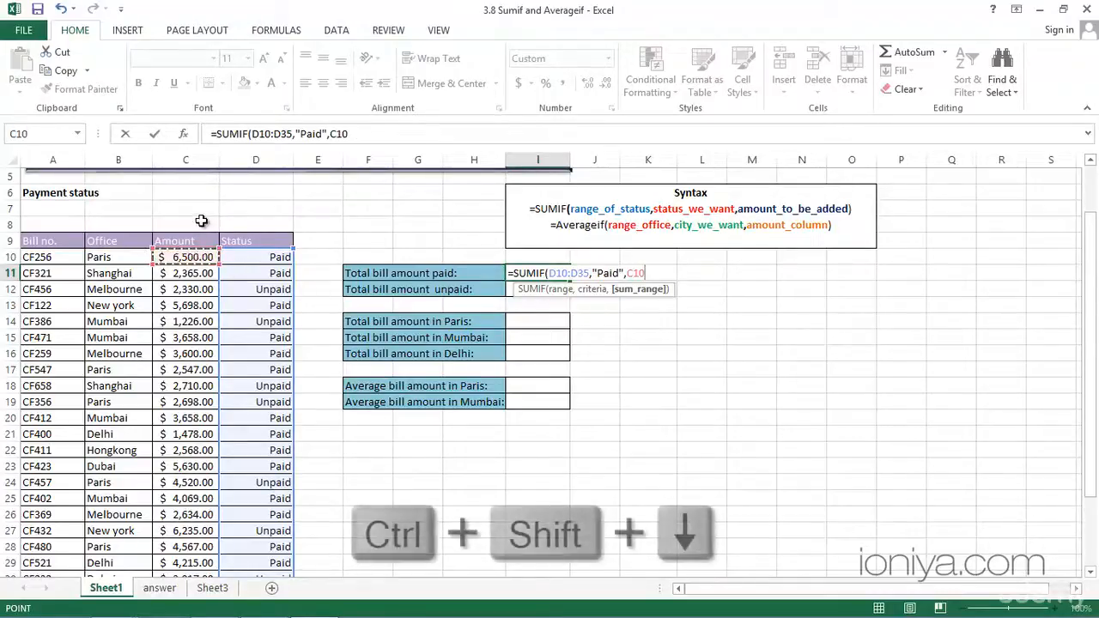
key("ctrl+shift+Down")
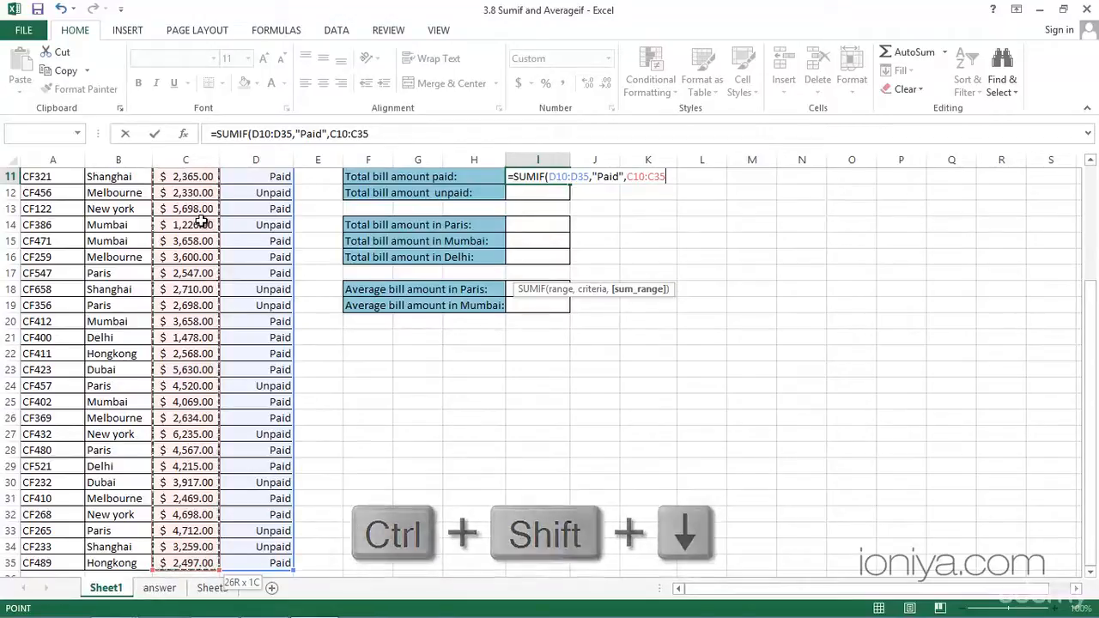
type(")")
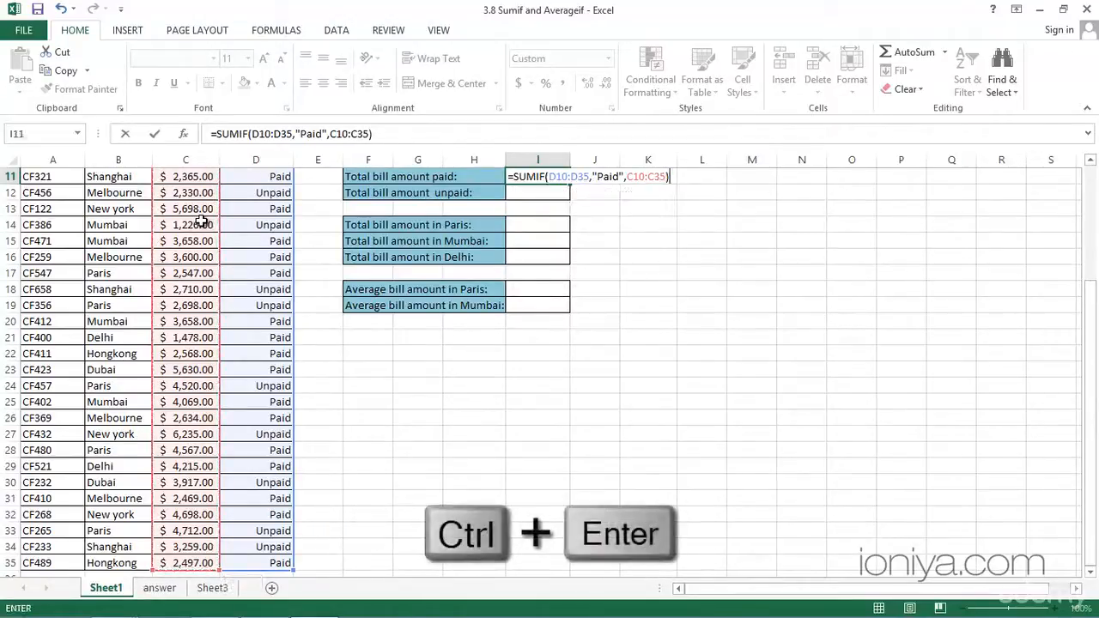
key("ctrl+Return")
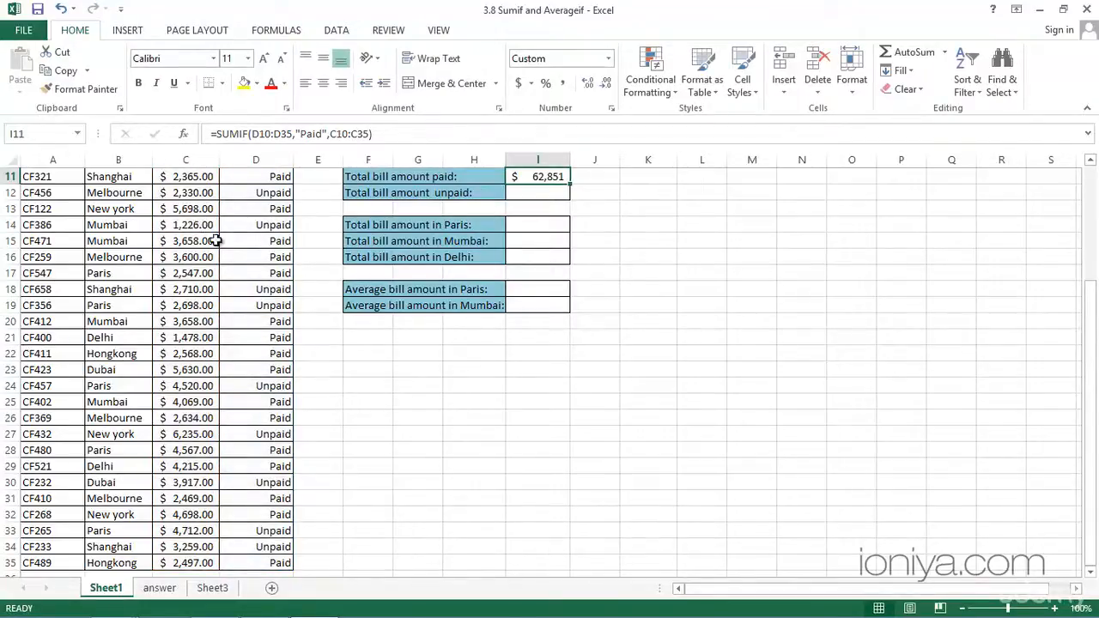
- Start a SUMIF formula in I12 for the total bill amount unpaid, with the Status cells D10:D35 as the range
scroll(309, 290, "up", 2)
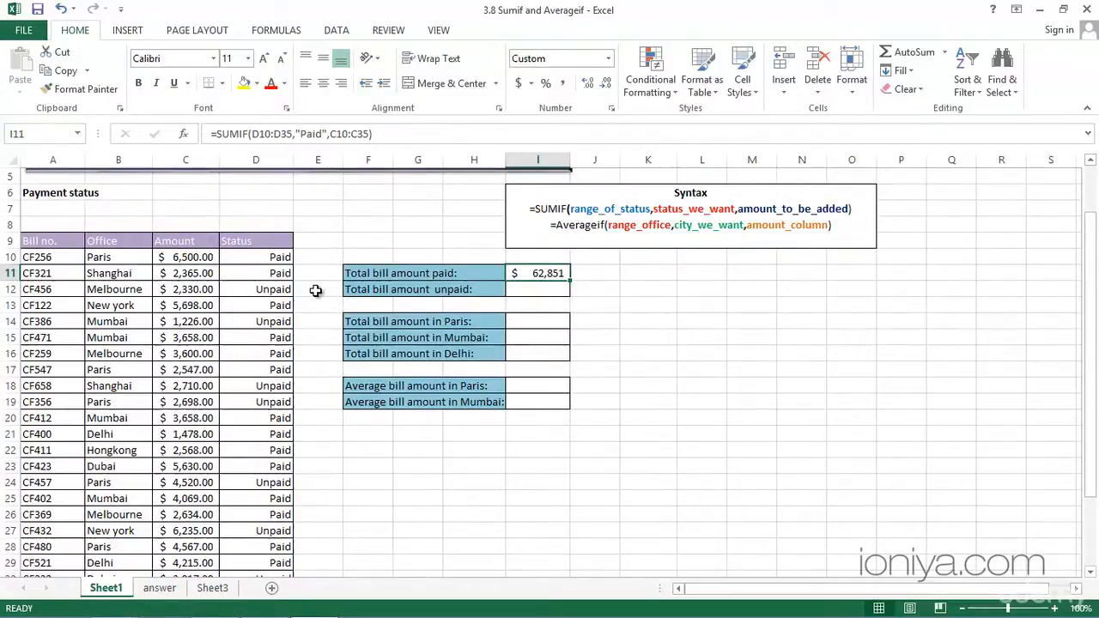
left_click(524, 289)
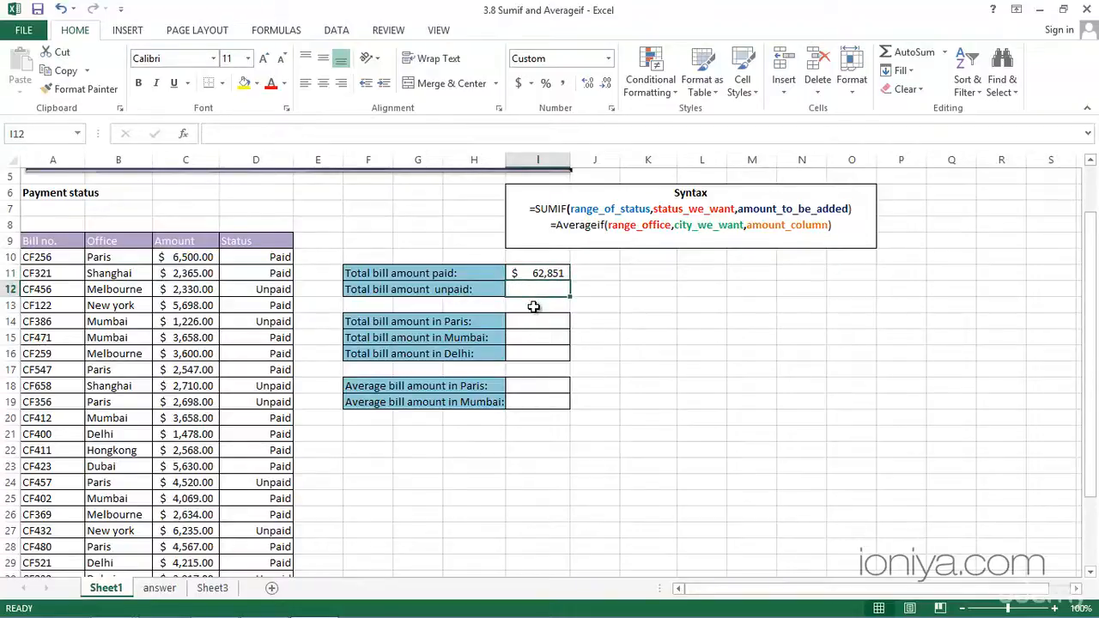
type("=")
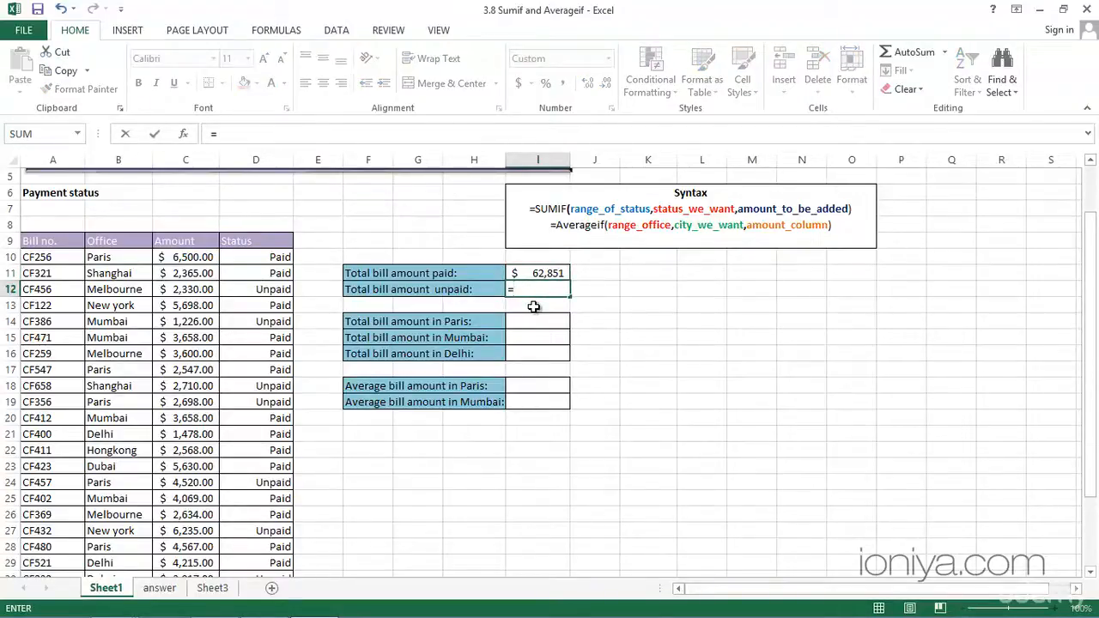
type("sumif")
key("Tab")
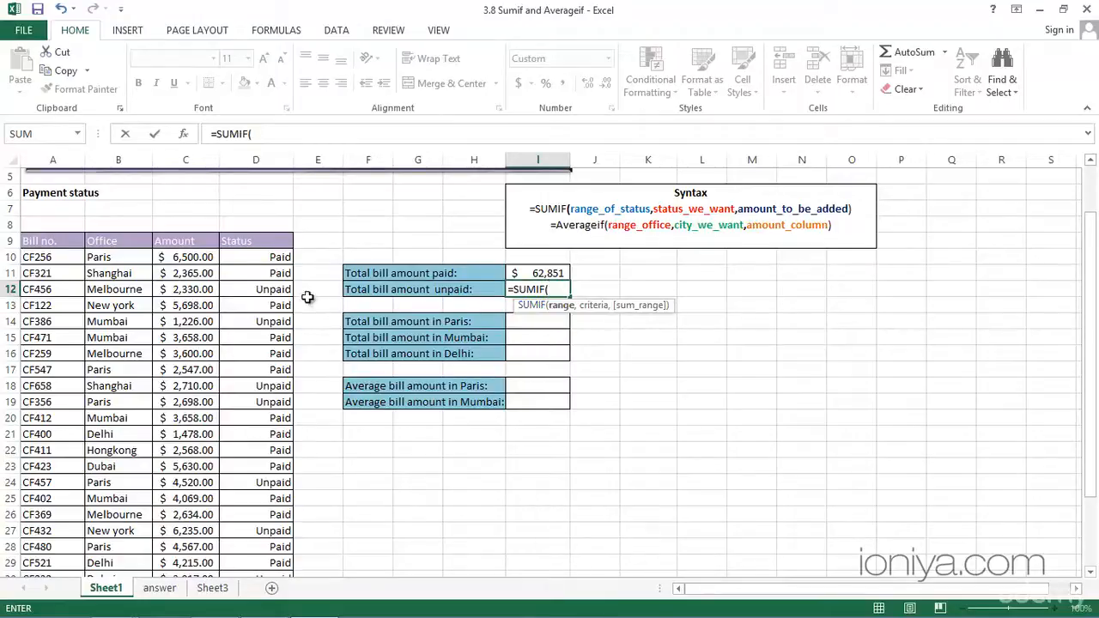
key("ctrl+shift+Down")
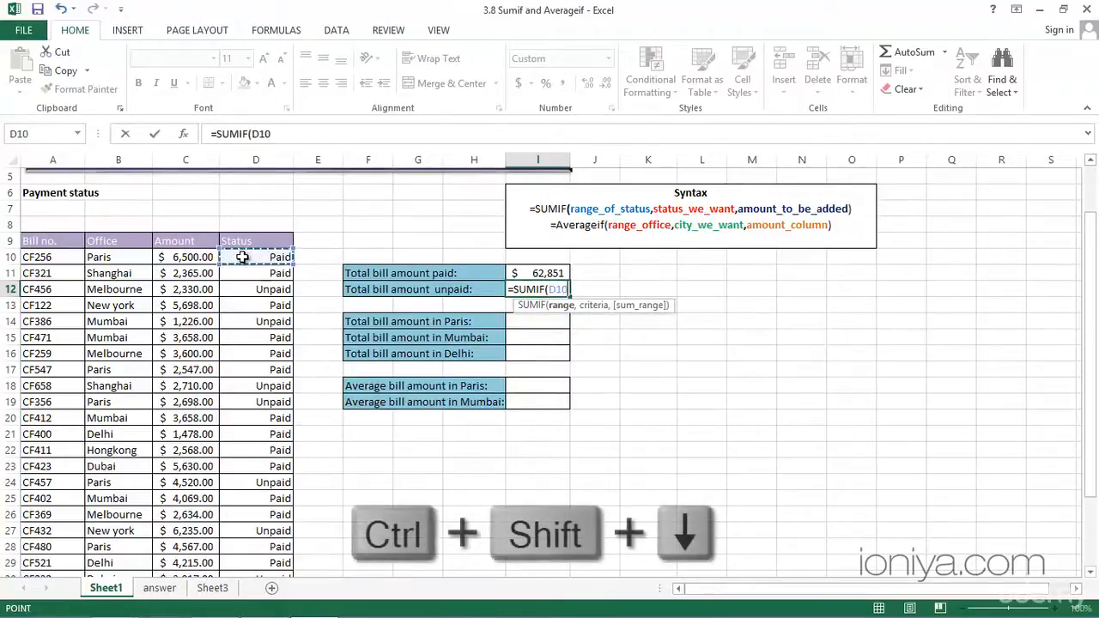
left_click(243, 258)
key("ctrl+shift+Down")
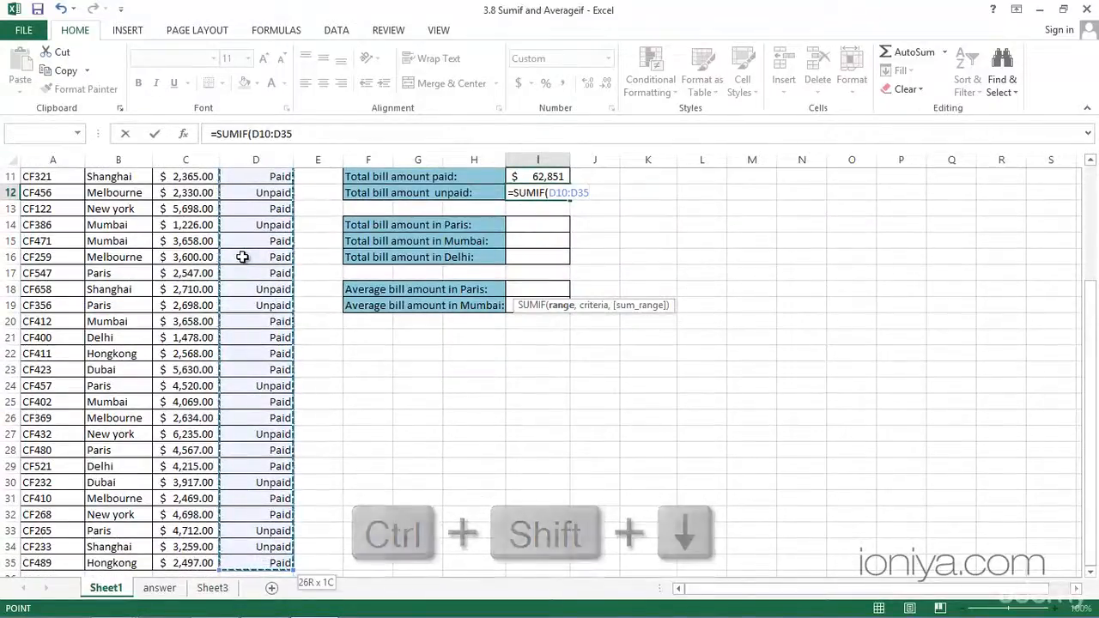
type(",")
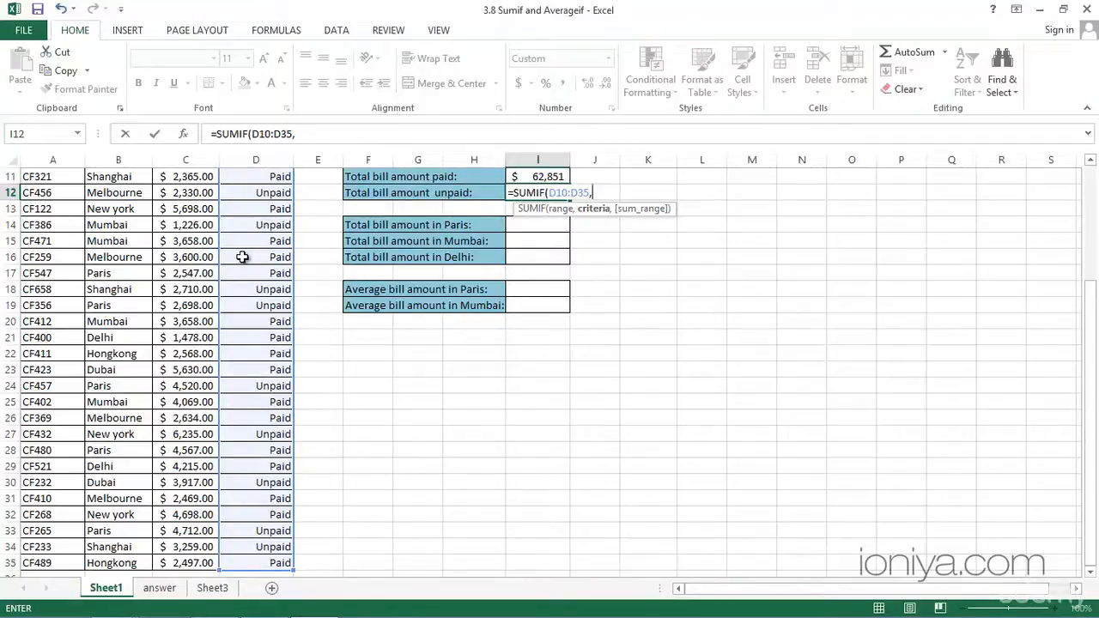
- Complete the I12 formula with the criterion "Unpaid" and the Amount cells C10:C35 as the sum range
type("\"Unpaid\",")
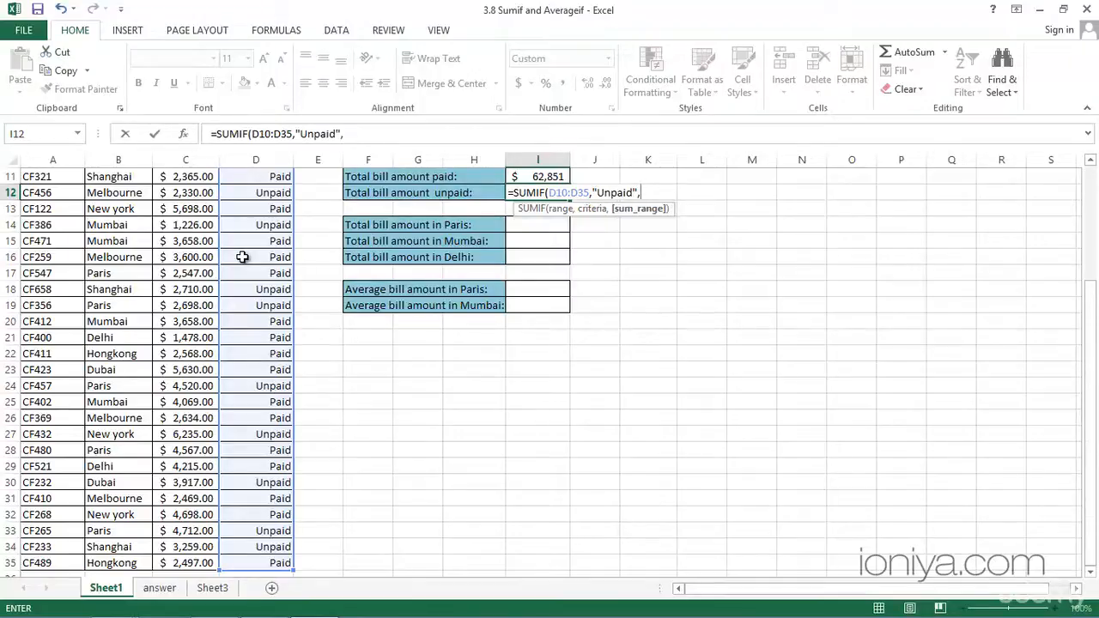
scroll(243, 258, "up", 2)
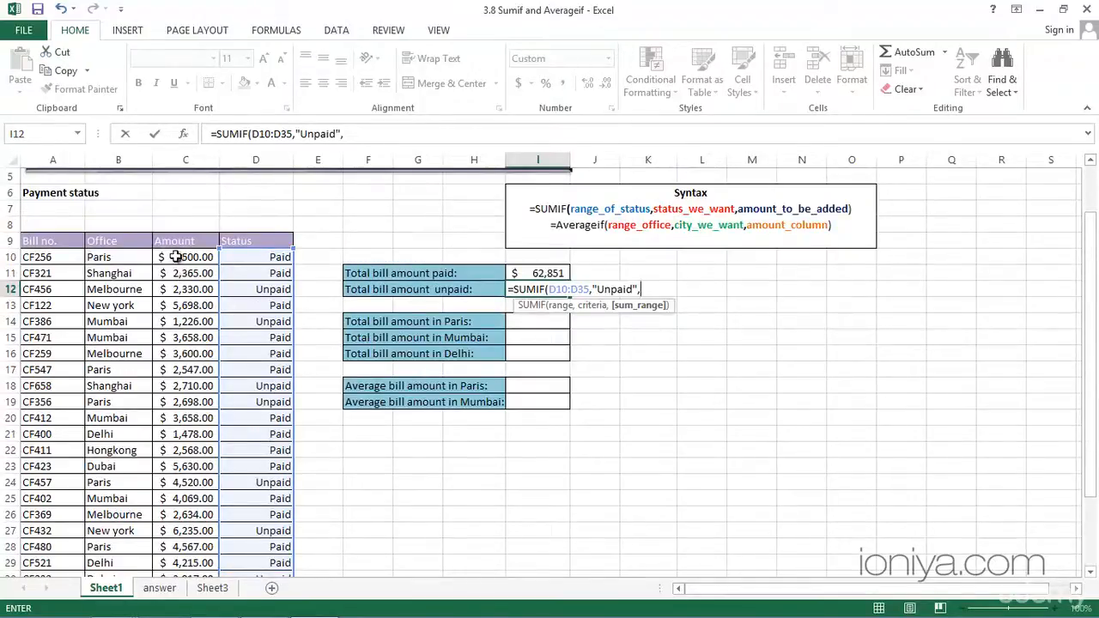
left_click(176, 256)
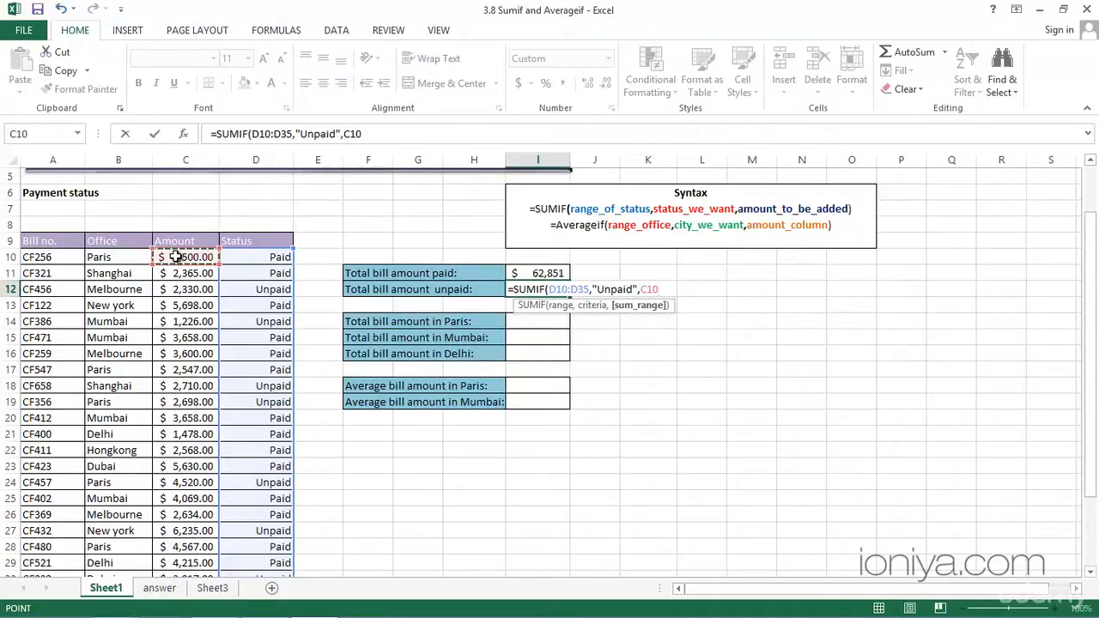
key("ctrl+shift+Down")
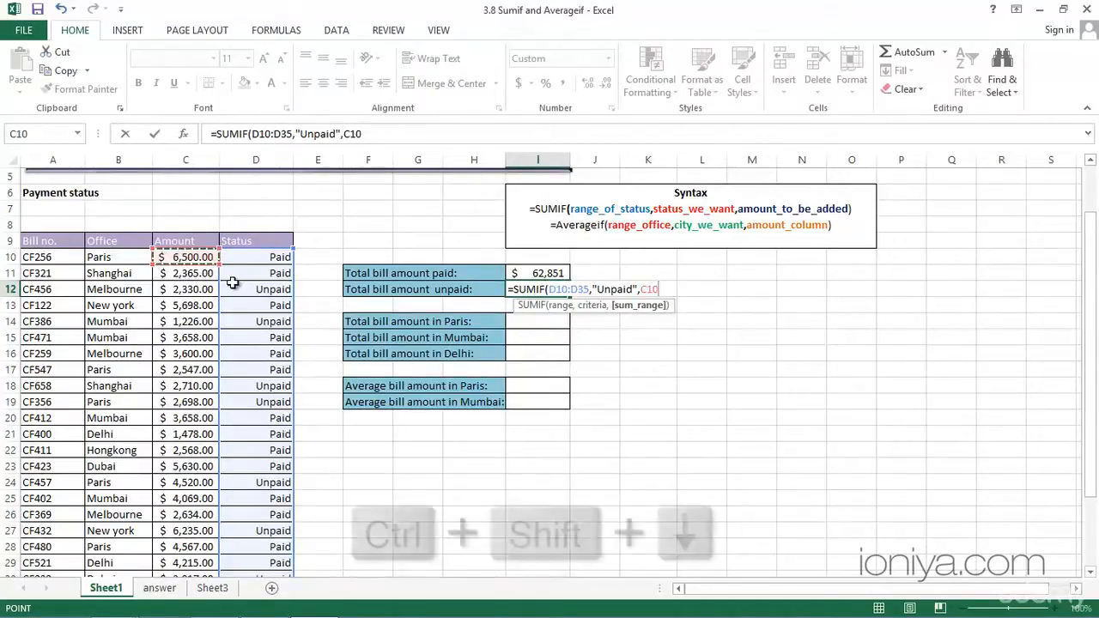
key("ctrl+shift+Down")
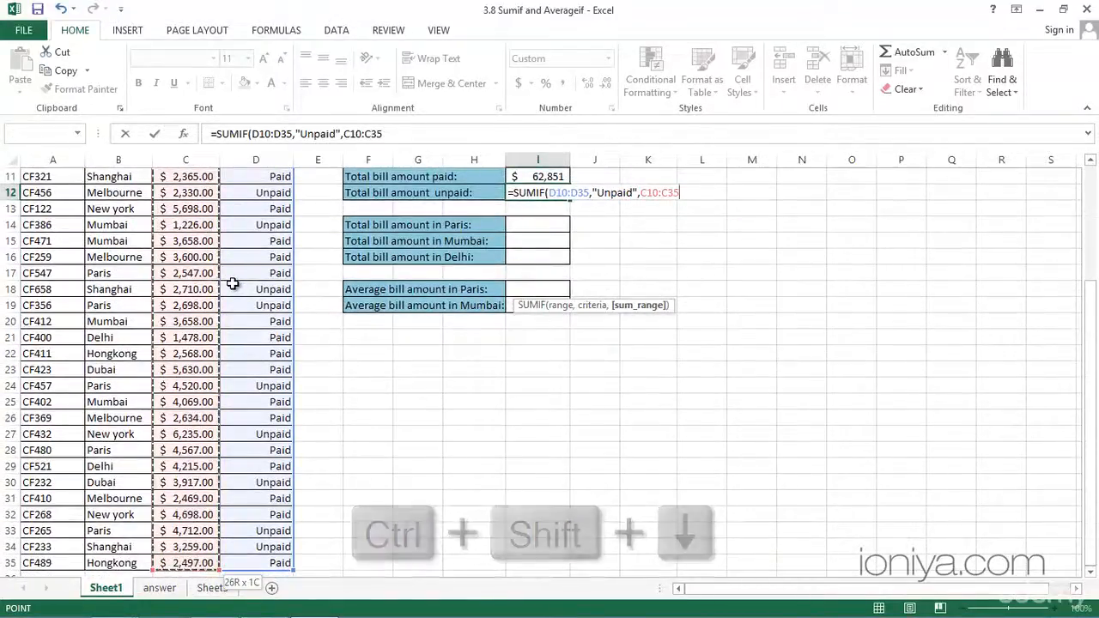
type(")")
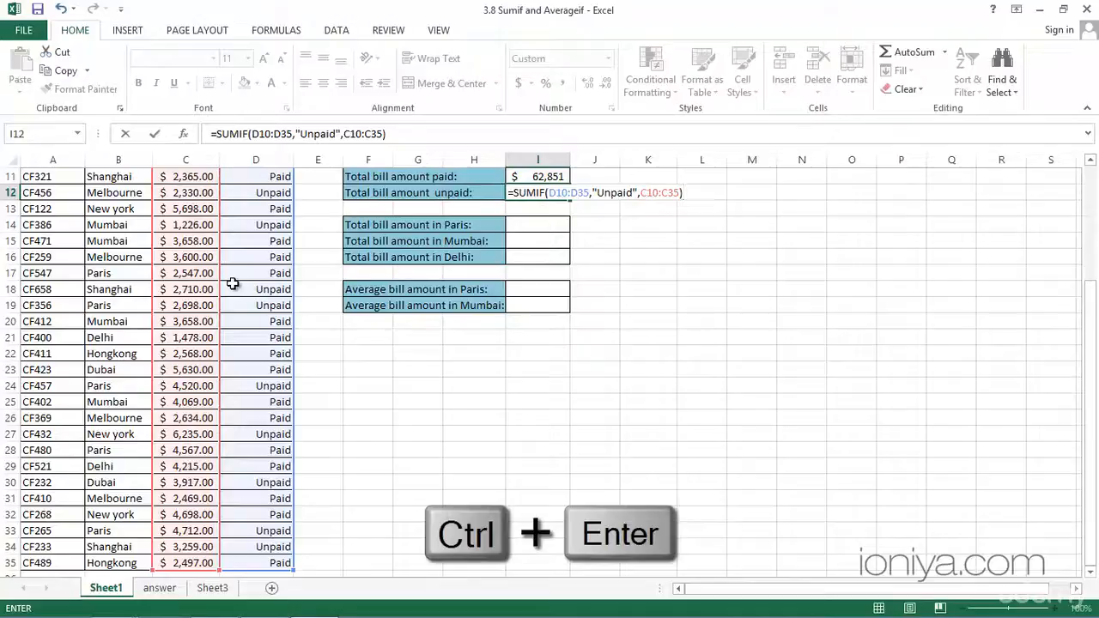
key("ctrl+Return")
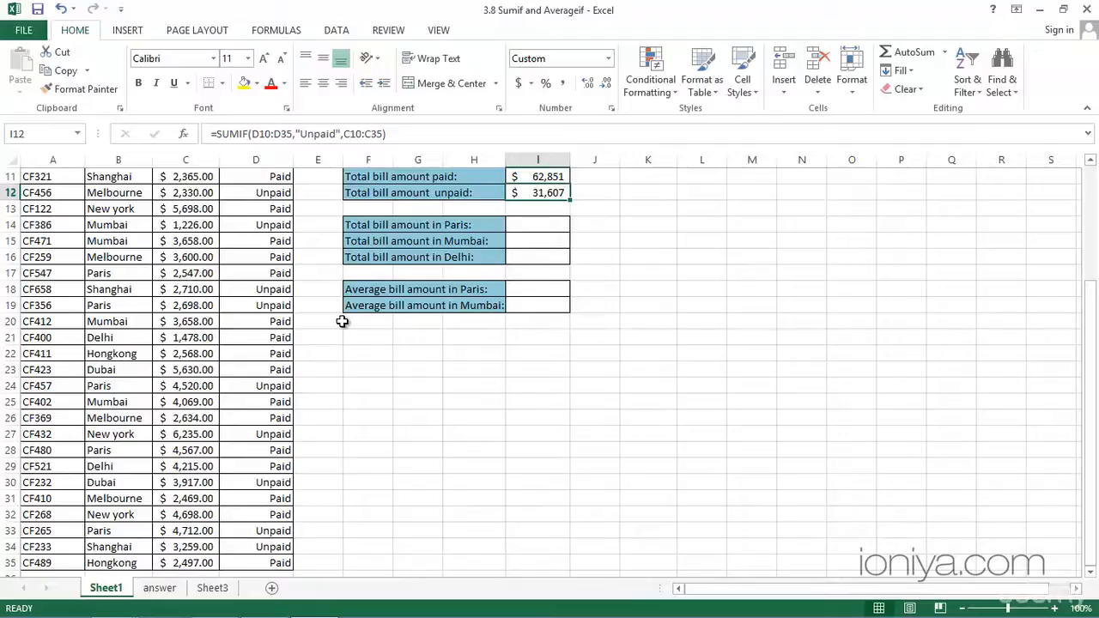
- Start a SUMIF formula in I14 for the total bill amount in Paris, with the Office cells B10:B35 as the range
left_click(525, 226)
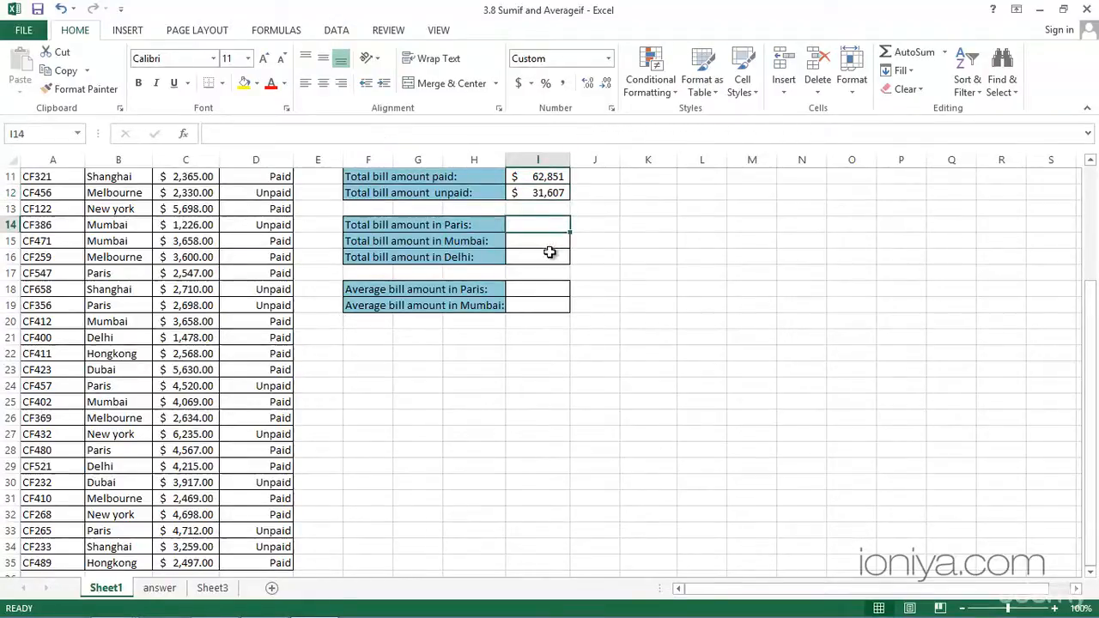
type("=")
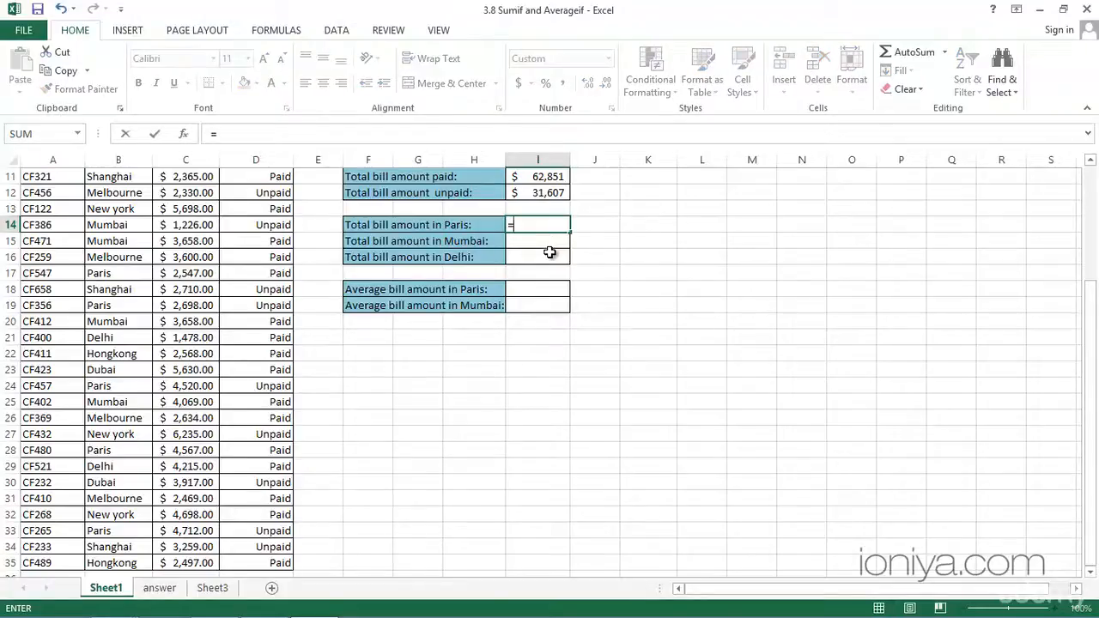
type("sumif")
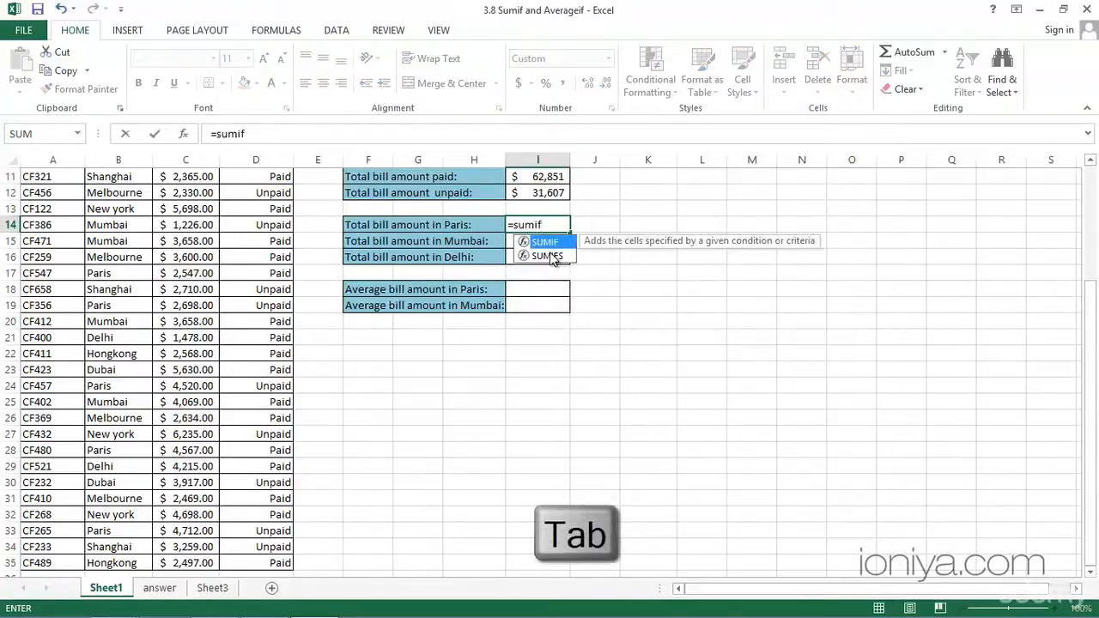
key("Tab")
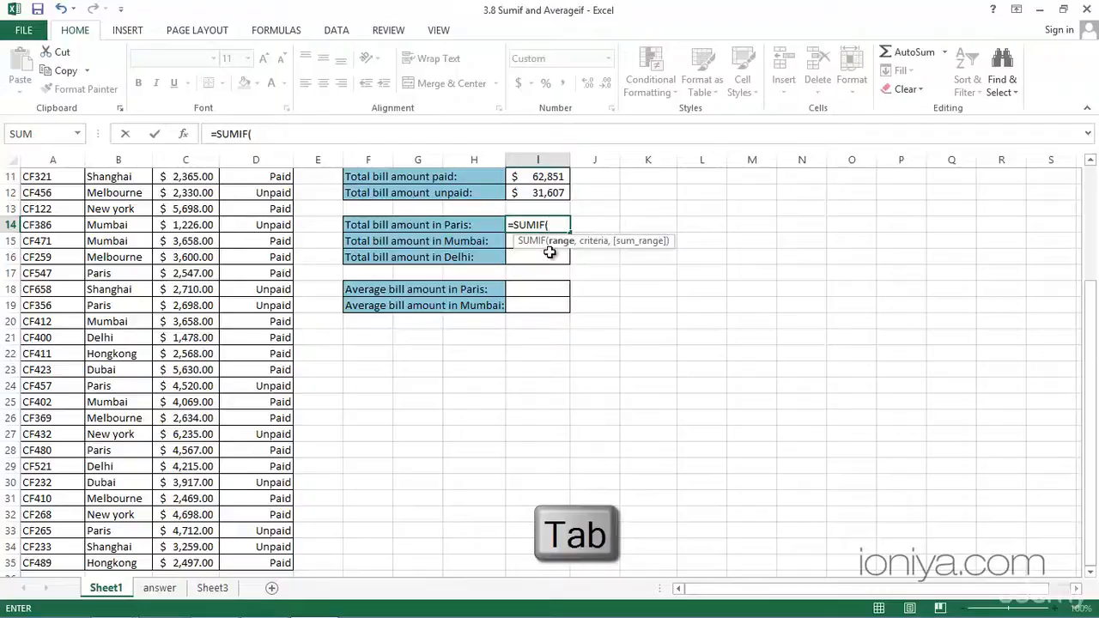
scroll(550, 251, "up", 2)
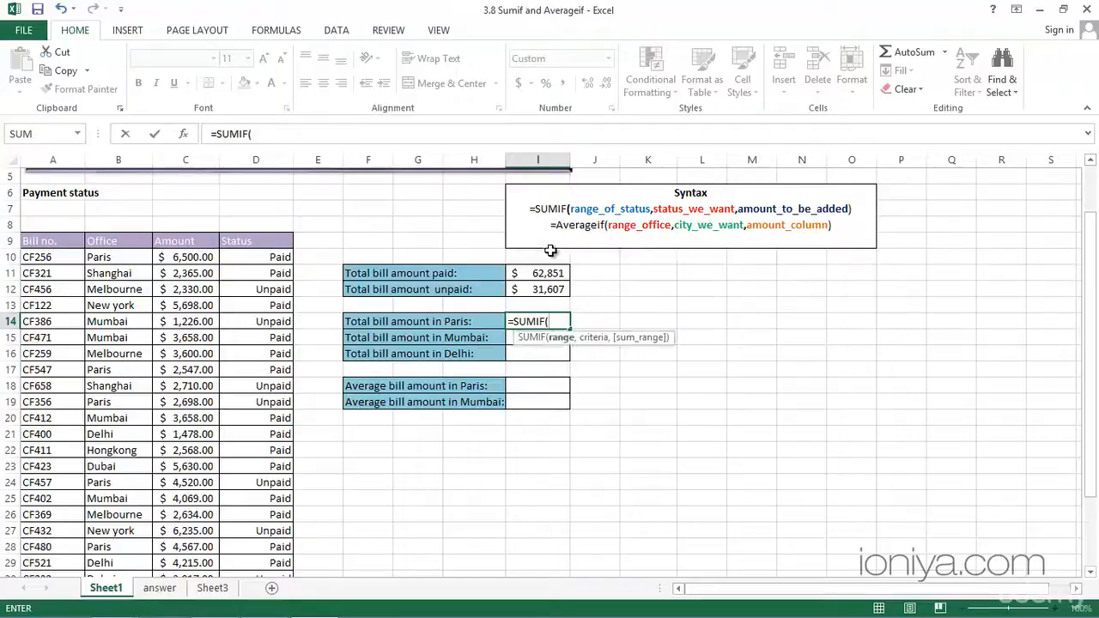
left_click(118, 257)
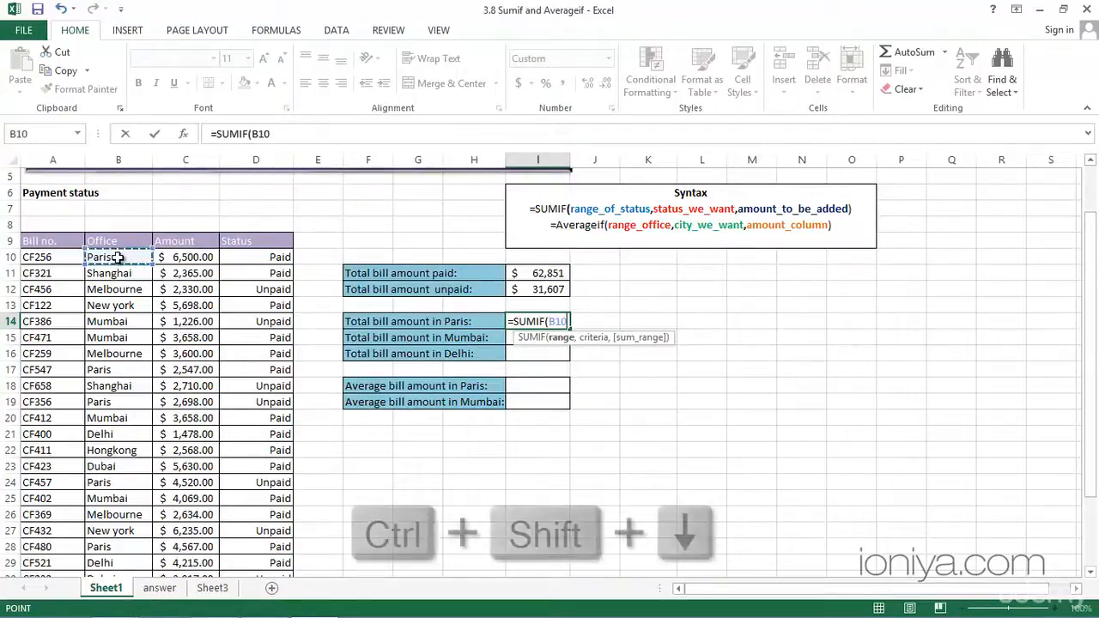
key("ctrl+shift+Down")
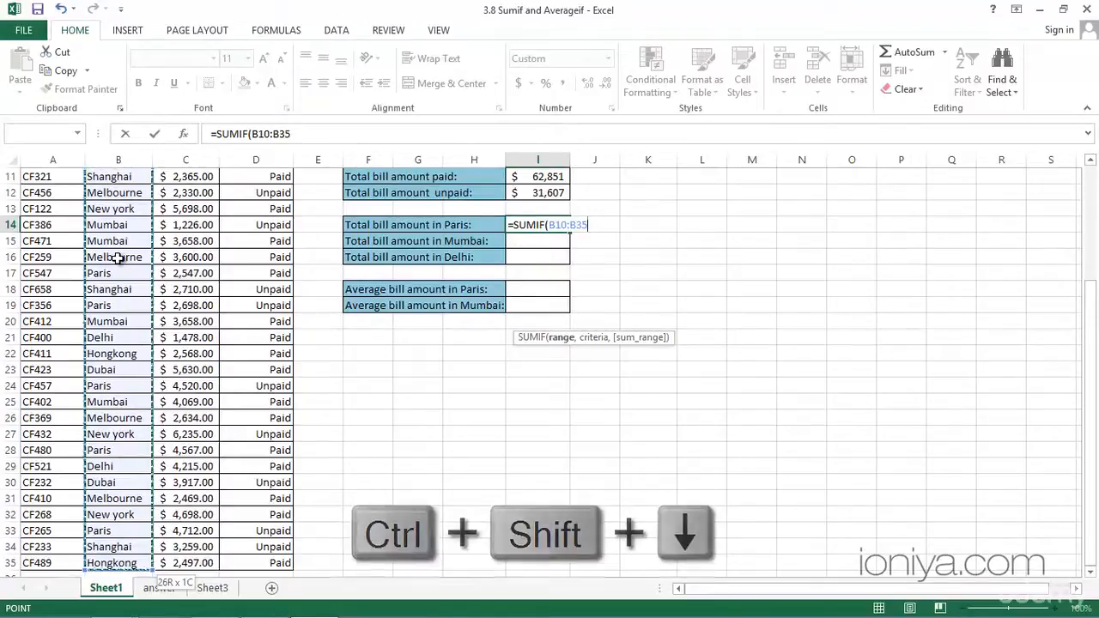
- Complete the I14 formula with the criterion "Paris" and the Amount cells C10:C35 as the sum range
type(",")
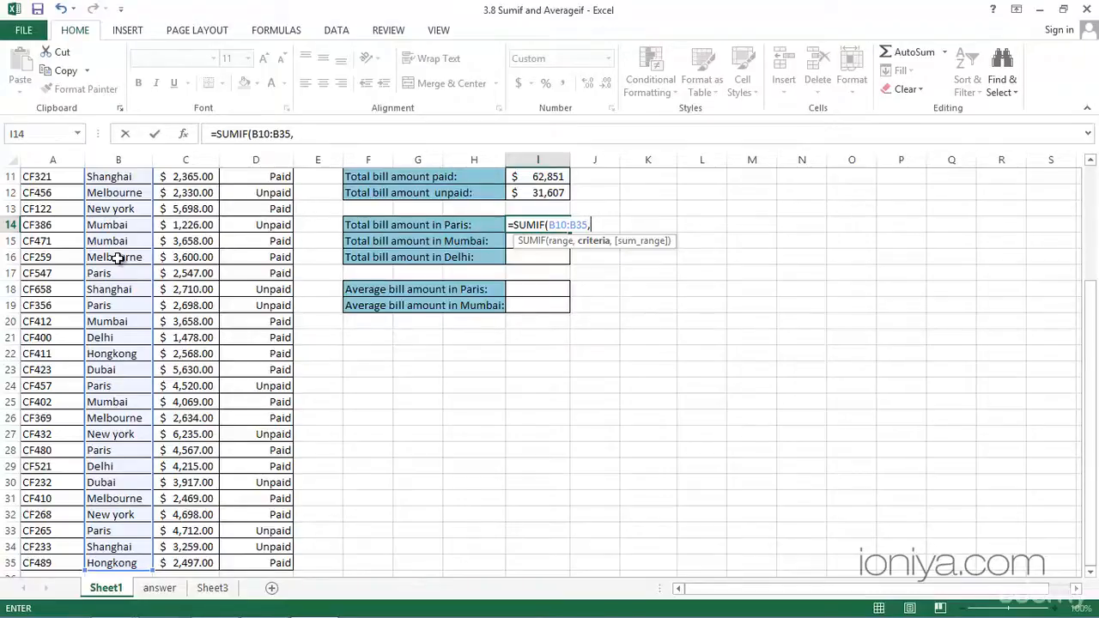
type("\"Paris")
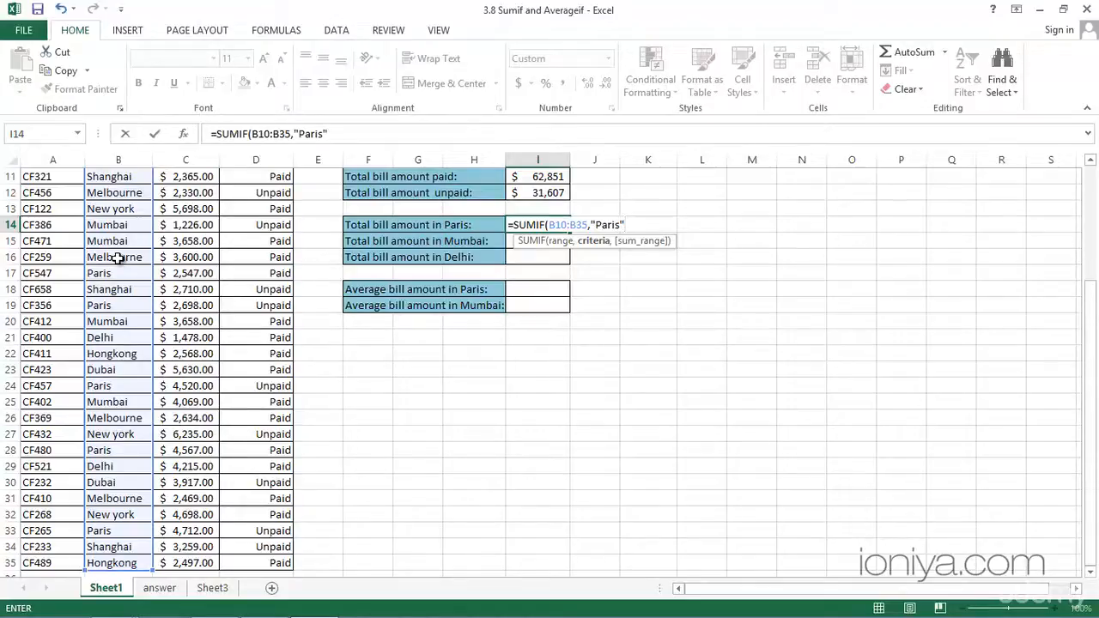
type(",")
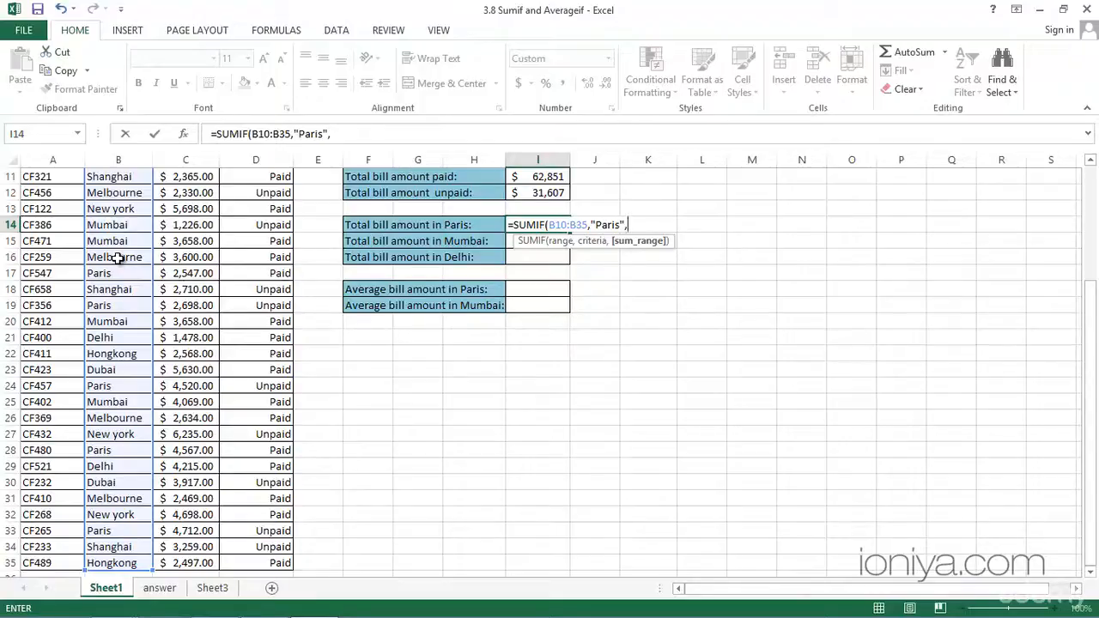
scroll(117, 258, "up", 1)
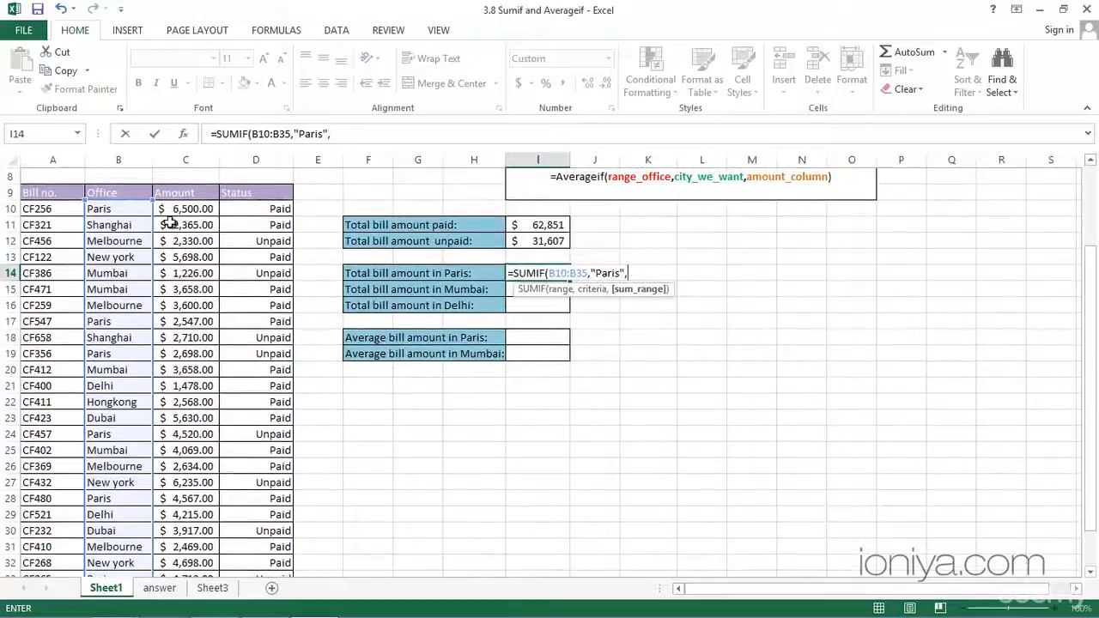
left_click(179, 209)
key("ctrl+shift+Down")
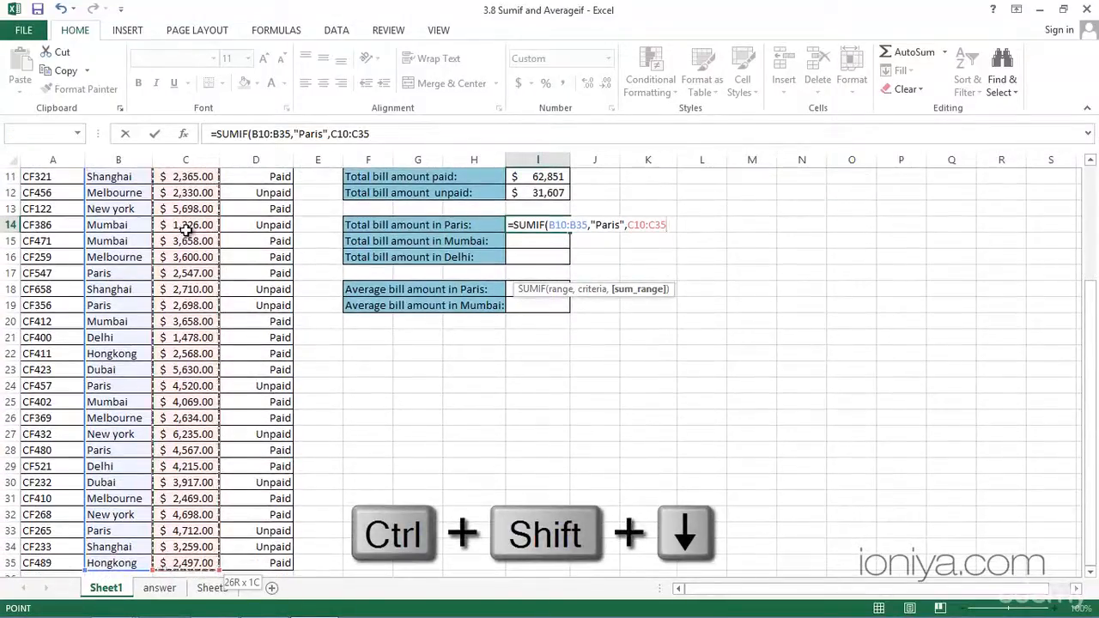
type(")")
key("ctrl+Return")
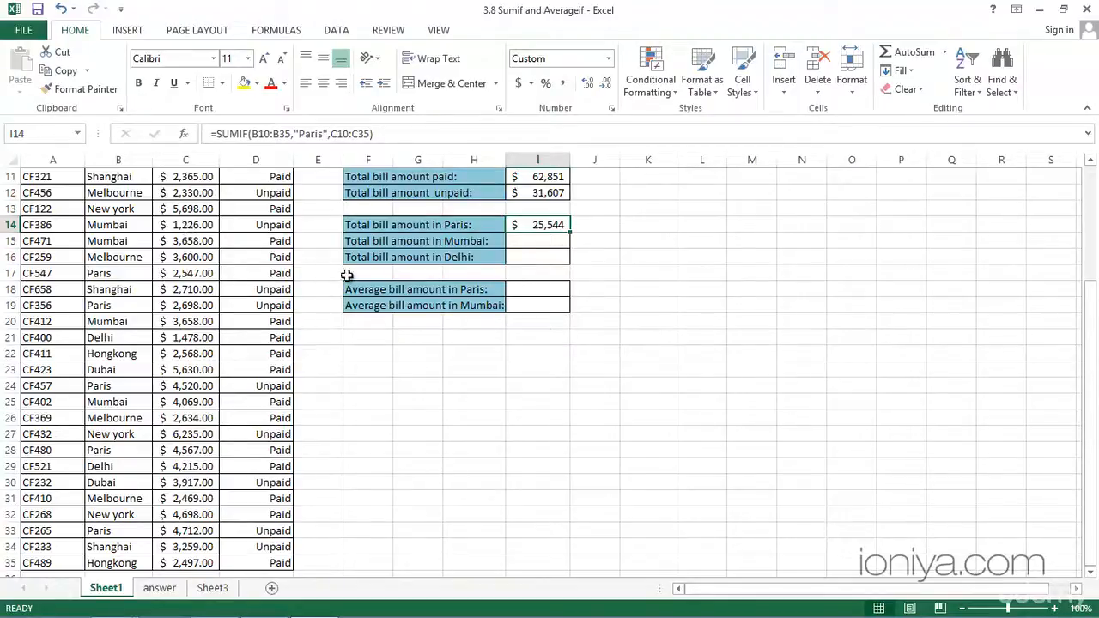
- Start an AVERAGEIF formula in I18 for the average bill amount in Paris, with the Office cells B10:B35 as the range
left_click(517, 292)
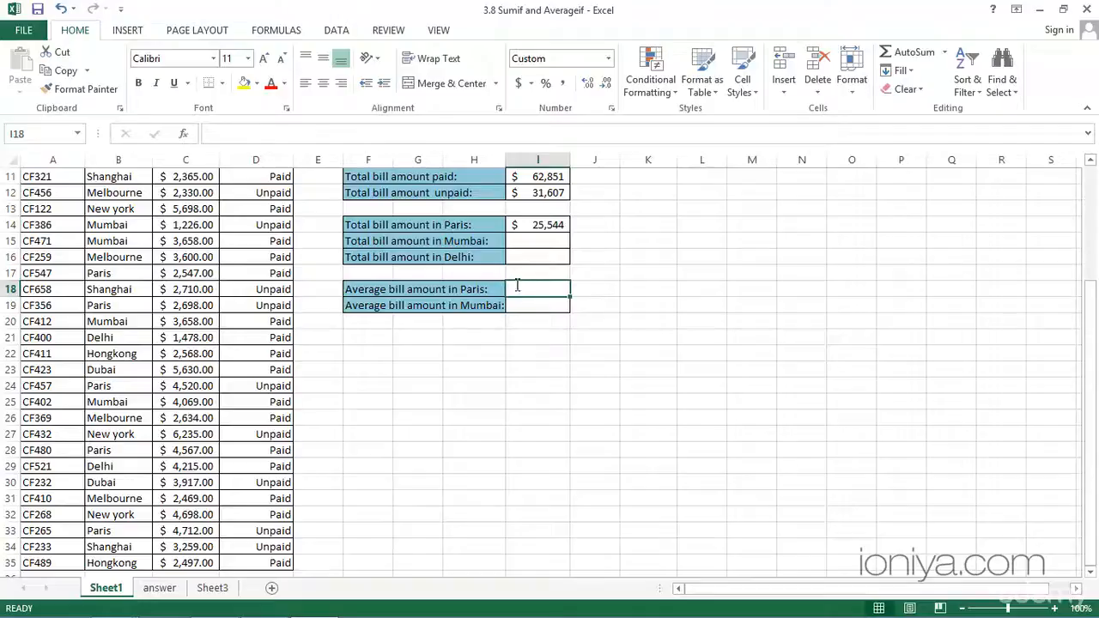
type("=av")
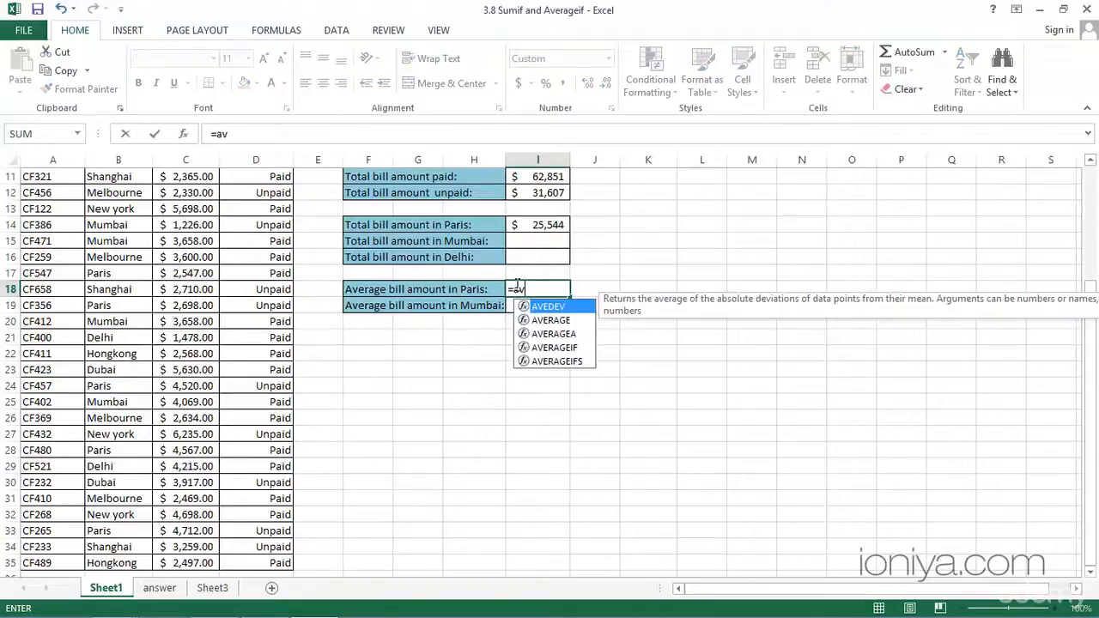
type("era")
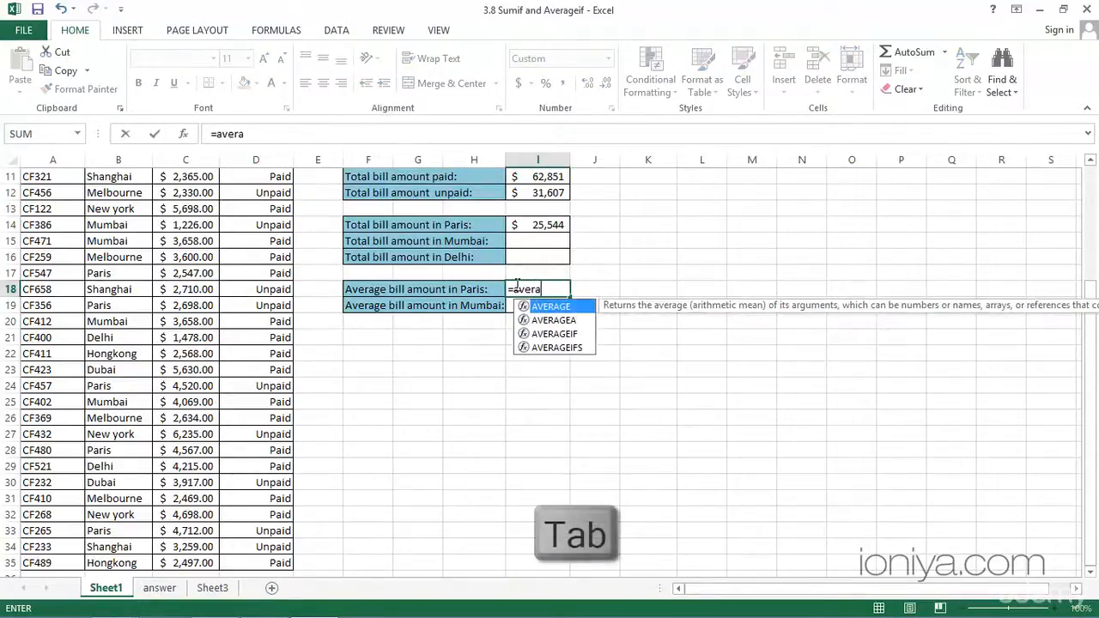
type("geif")
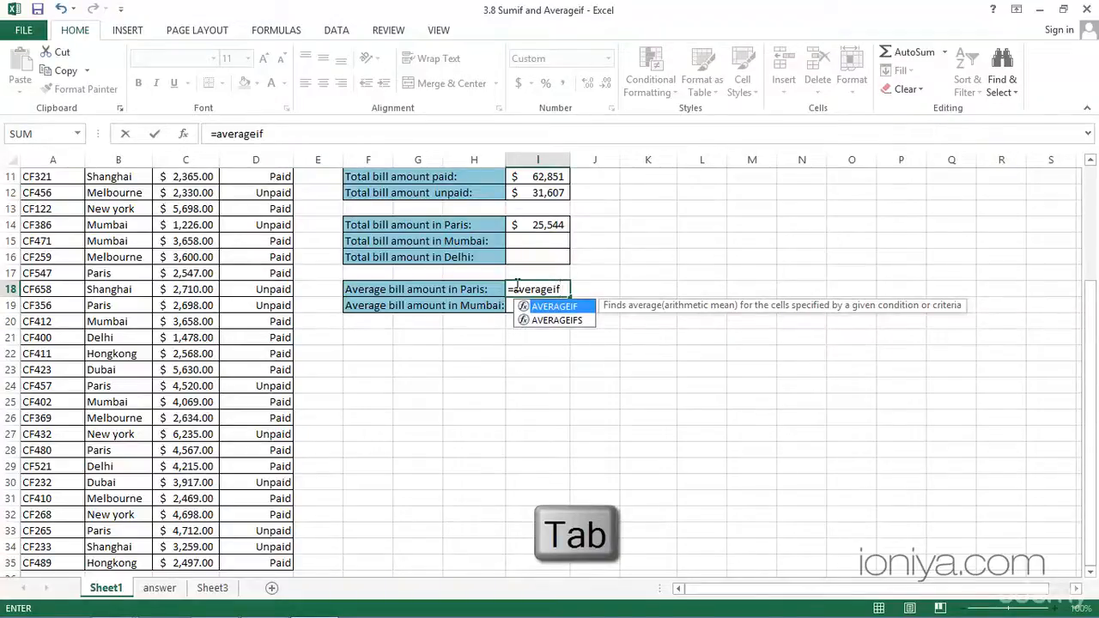
key("Tab")
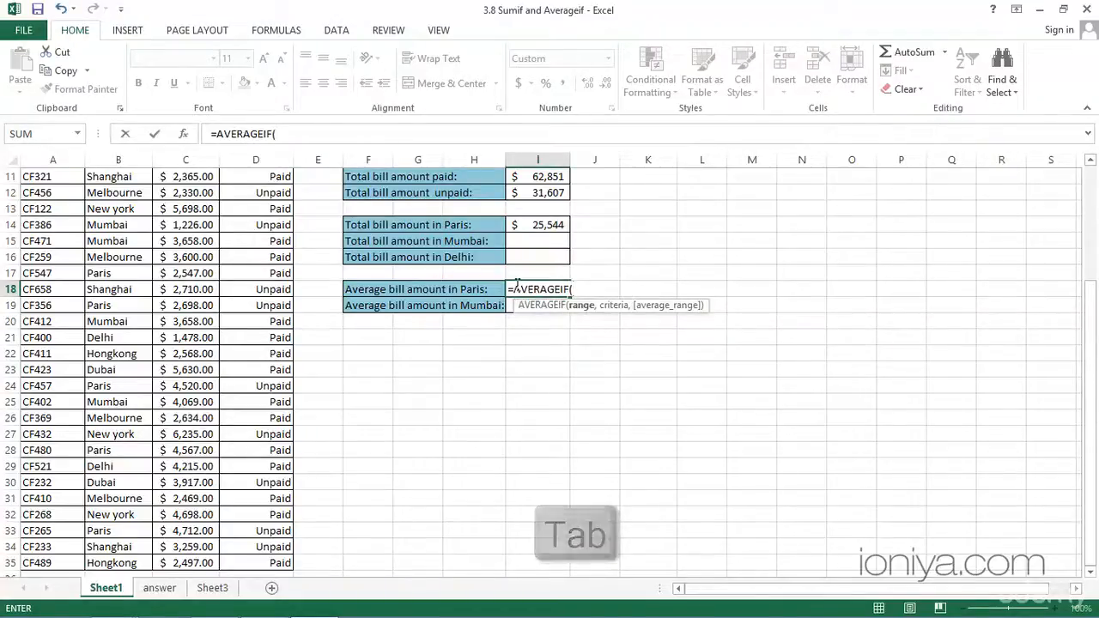
scroll(516, 283, "up", 2)
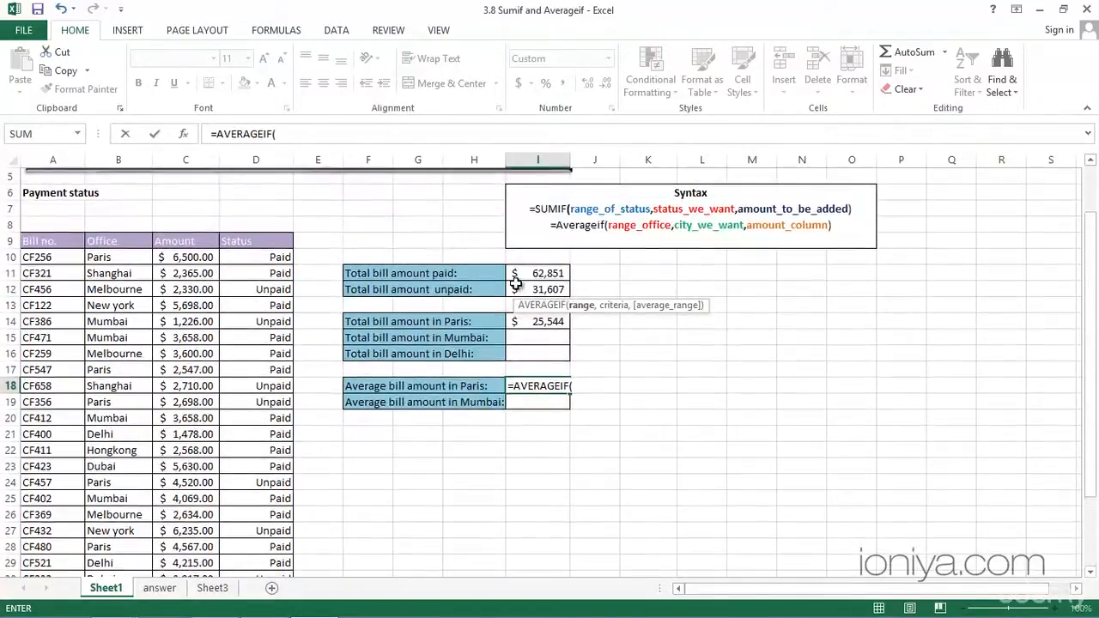
left_click(129, 256)
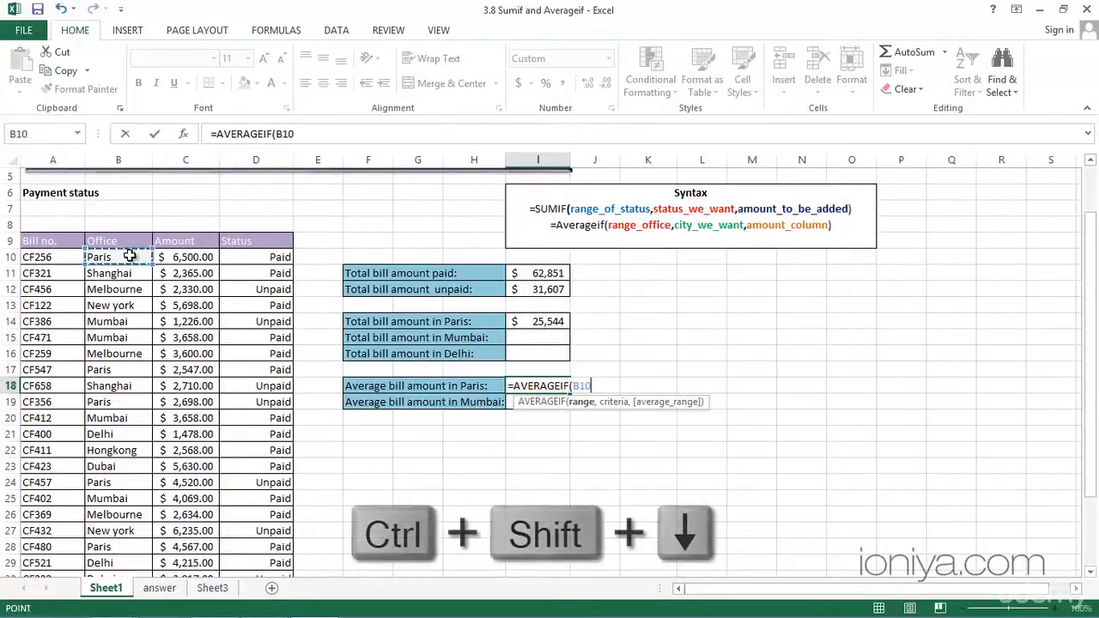
key("ctrl+shift+Down")
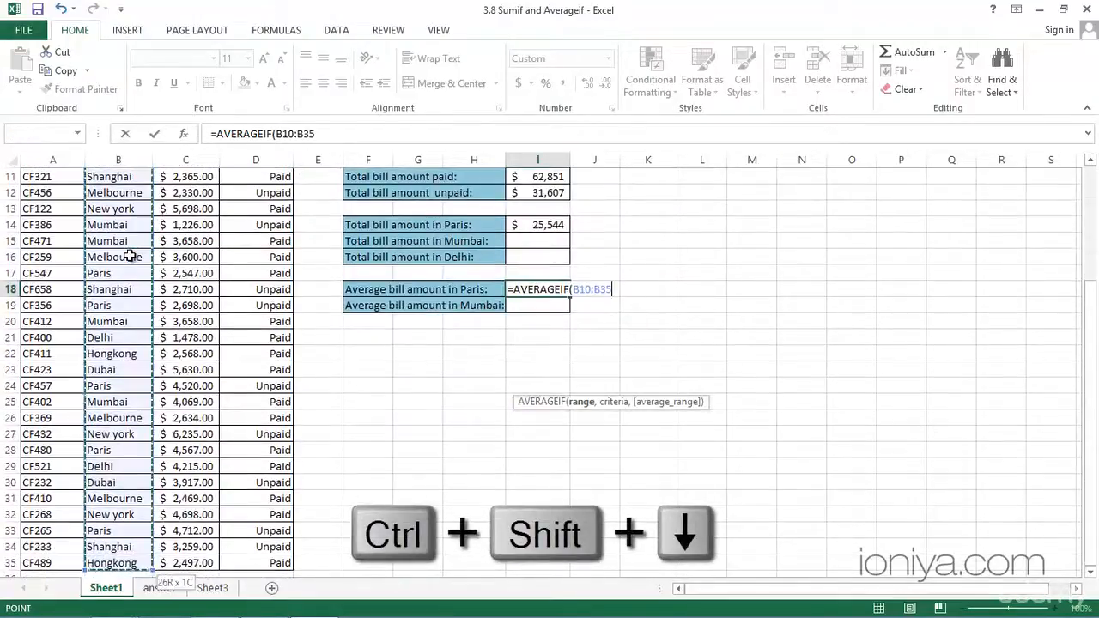
- Complete the I18 formula with the criterion "Paris" and the Amount cells C10:C35 as the average range
type(",")
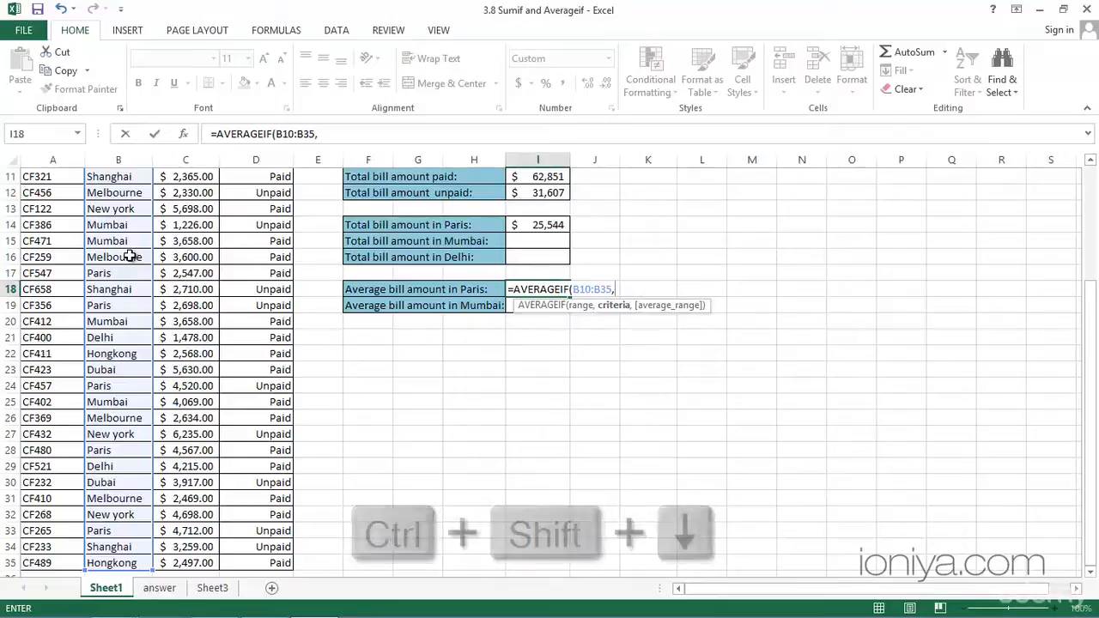
type("\"")
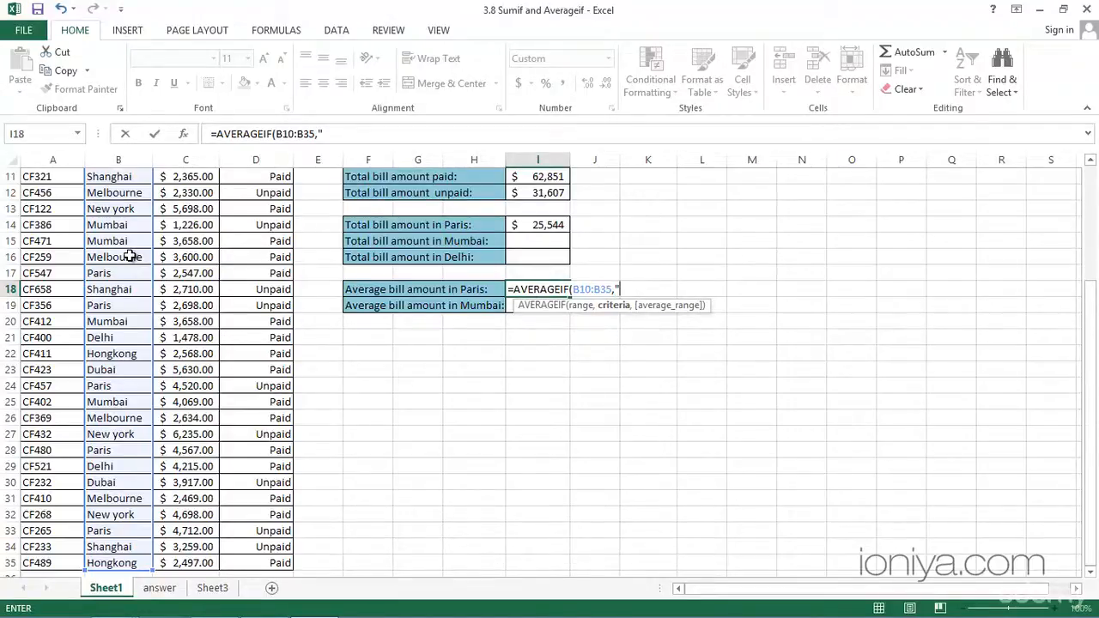
type("Paris\",")
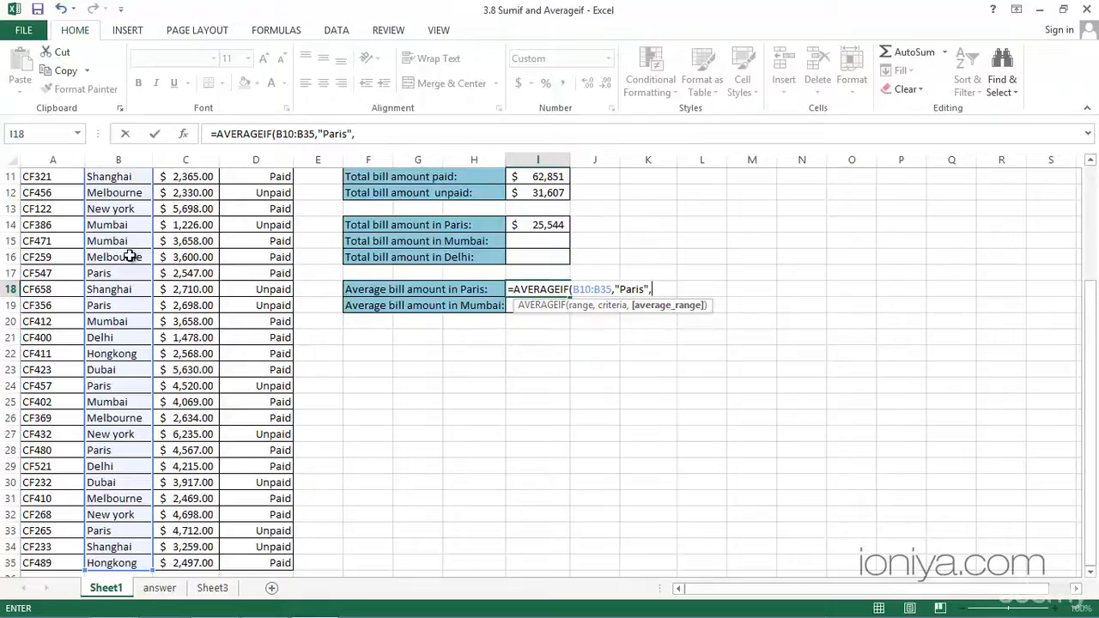
scroll(131, 257, "up", 2)
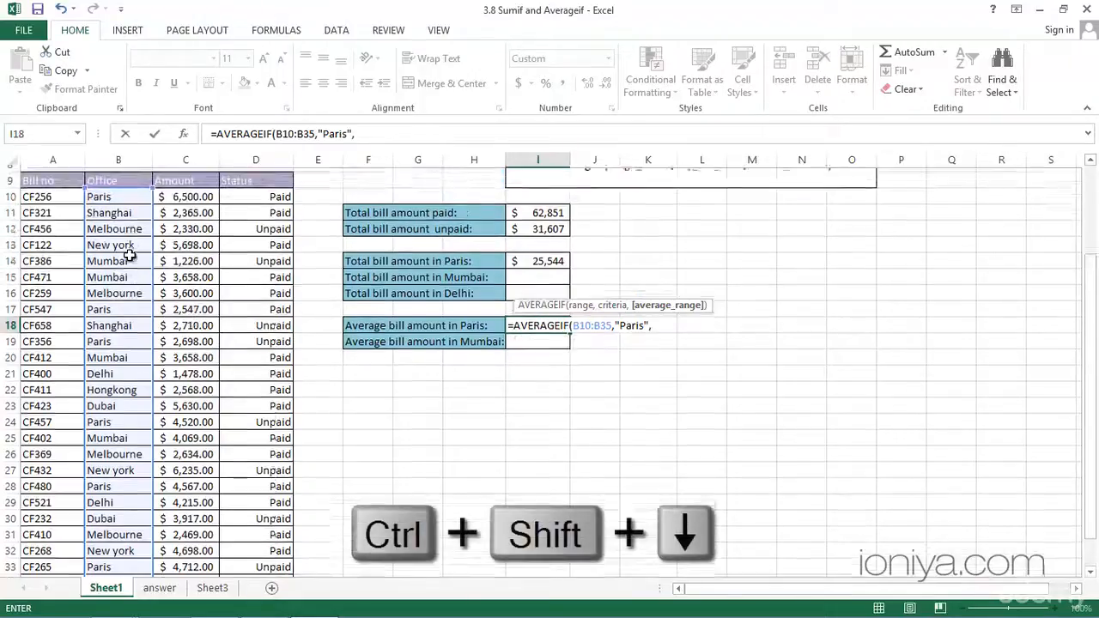
left_click(176, 258)
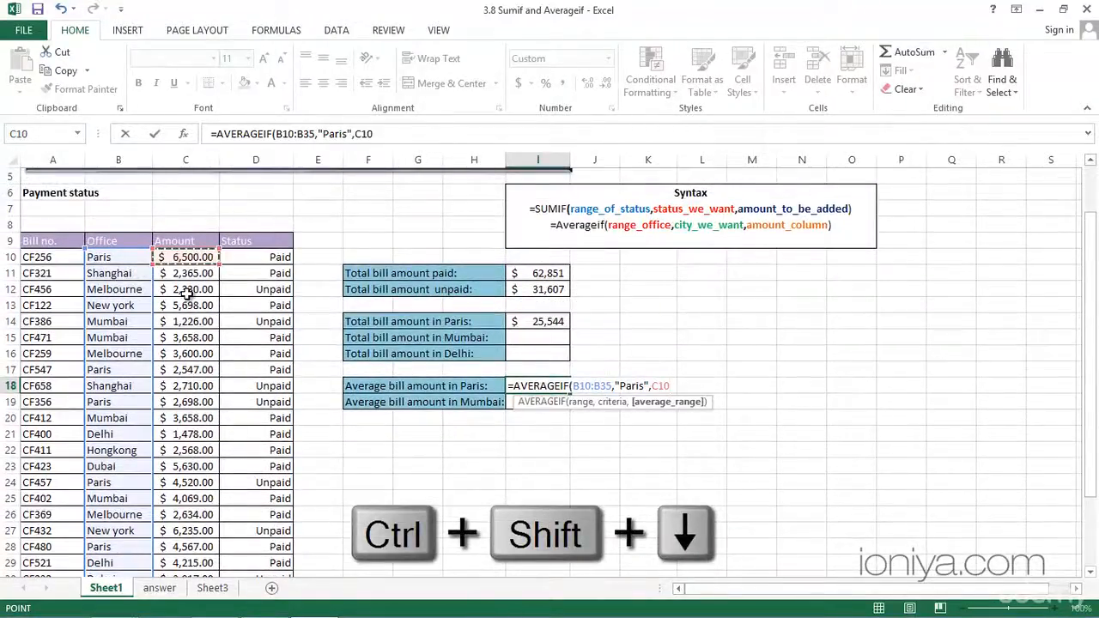
key("ctrl+shift+Down")
type(")")
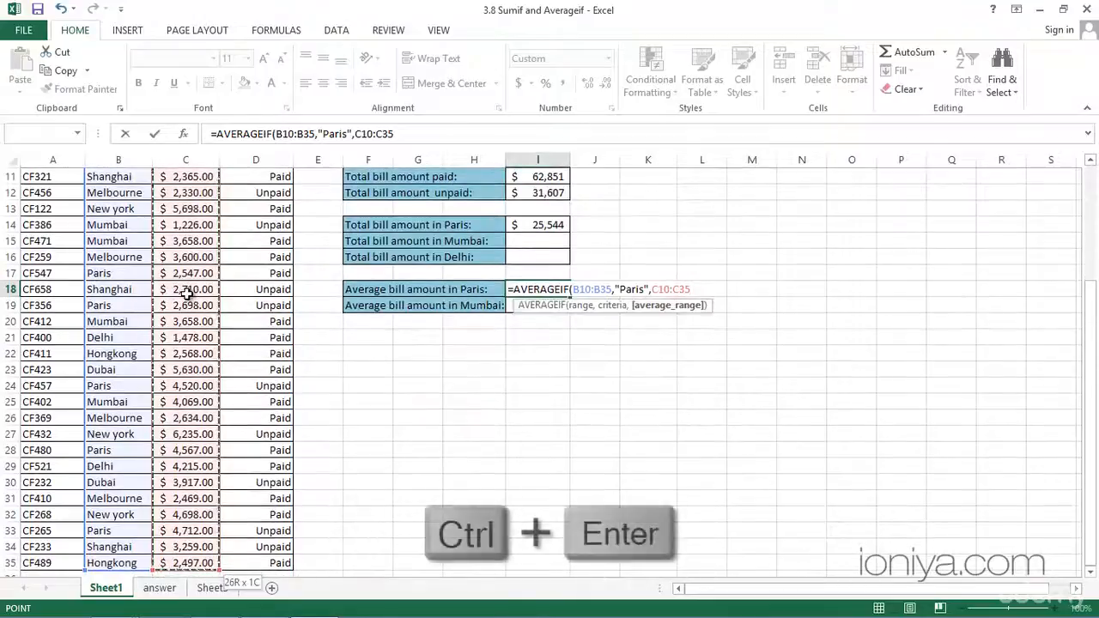
key("ctrl+Return")
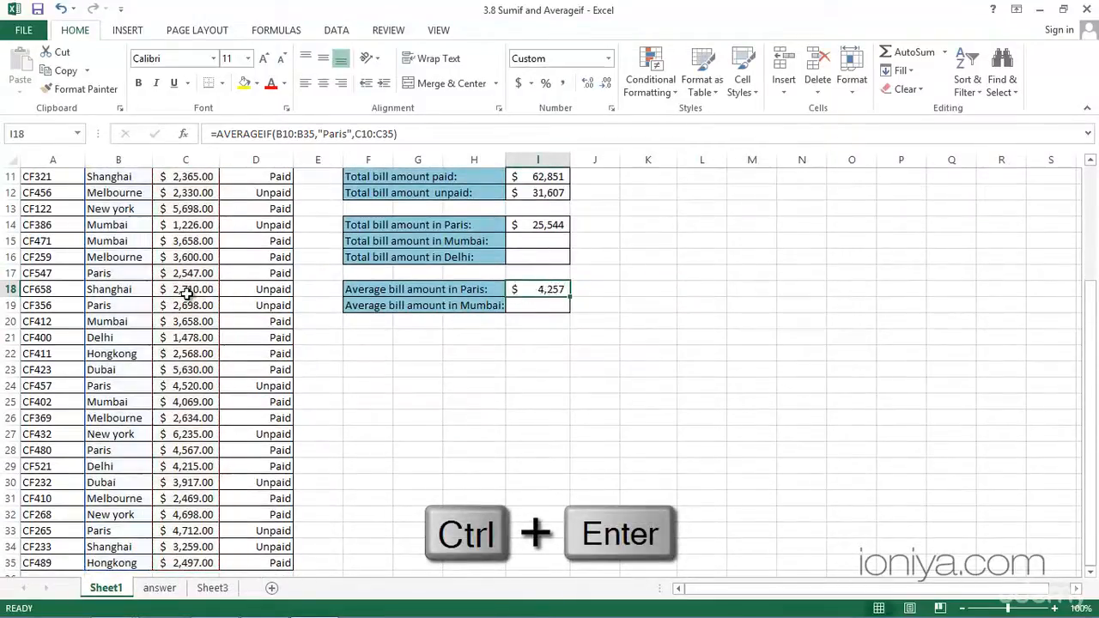